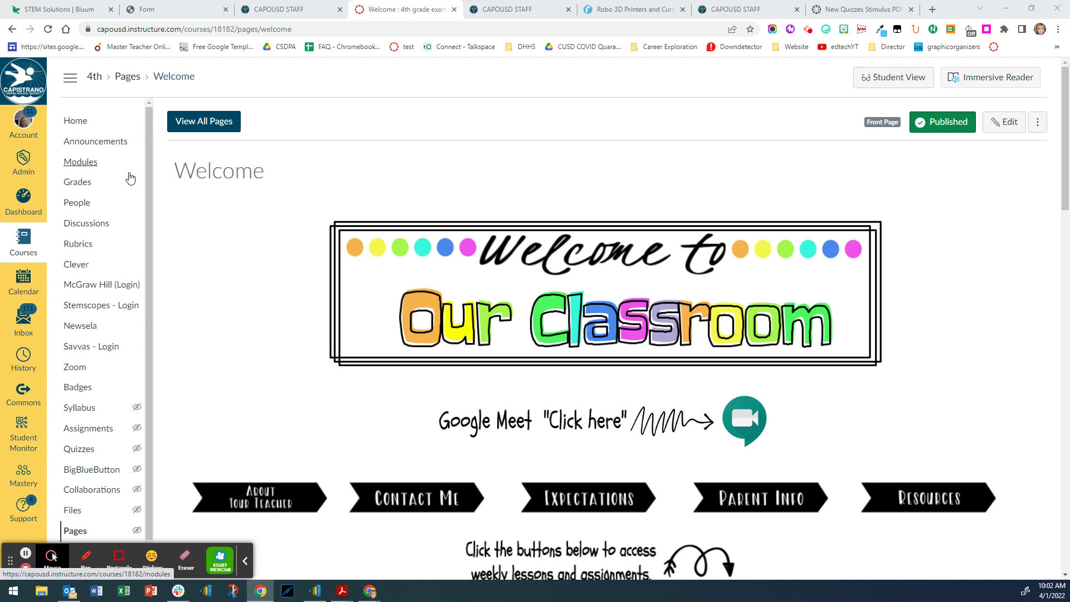
Step: From the course's Quizzes page, add a new quiz using the New Quizzes engine
scroll(125, 283, "down", 2)
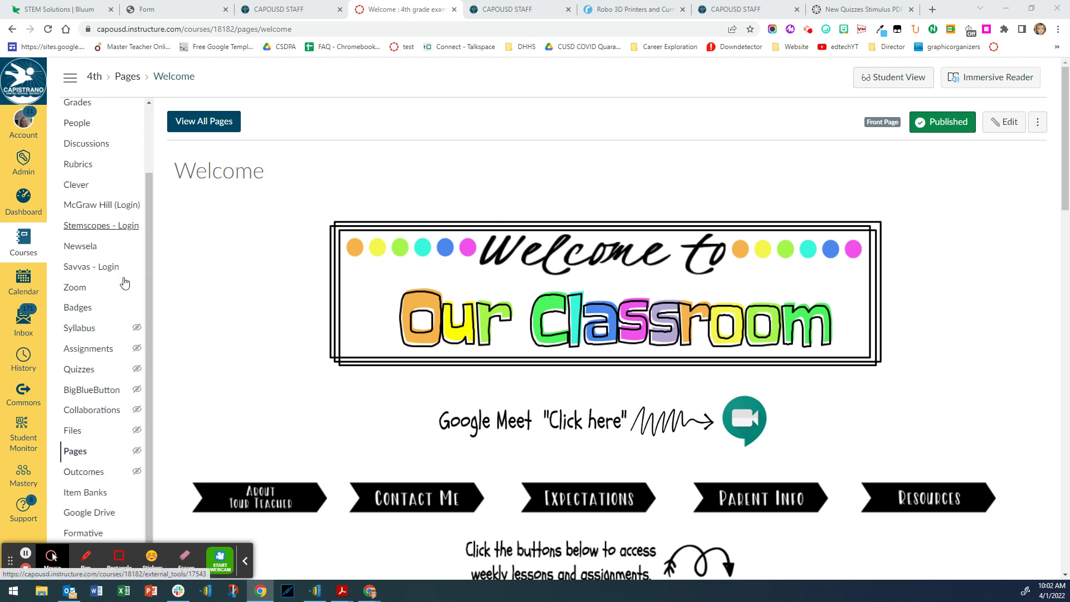
left_click(81, 366)
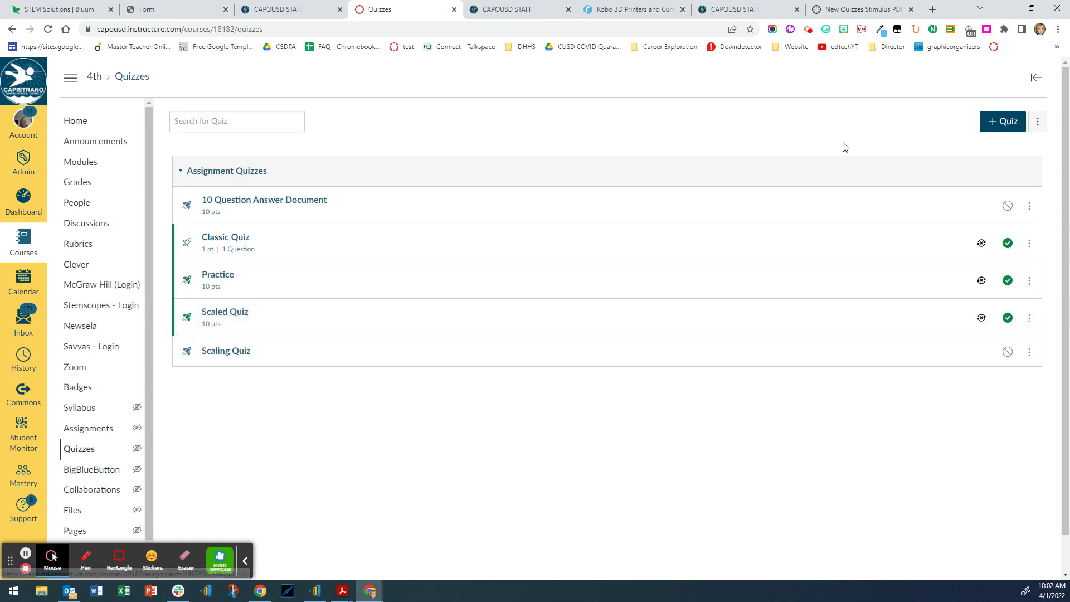
left_click(994, 124)
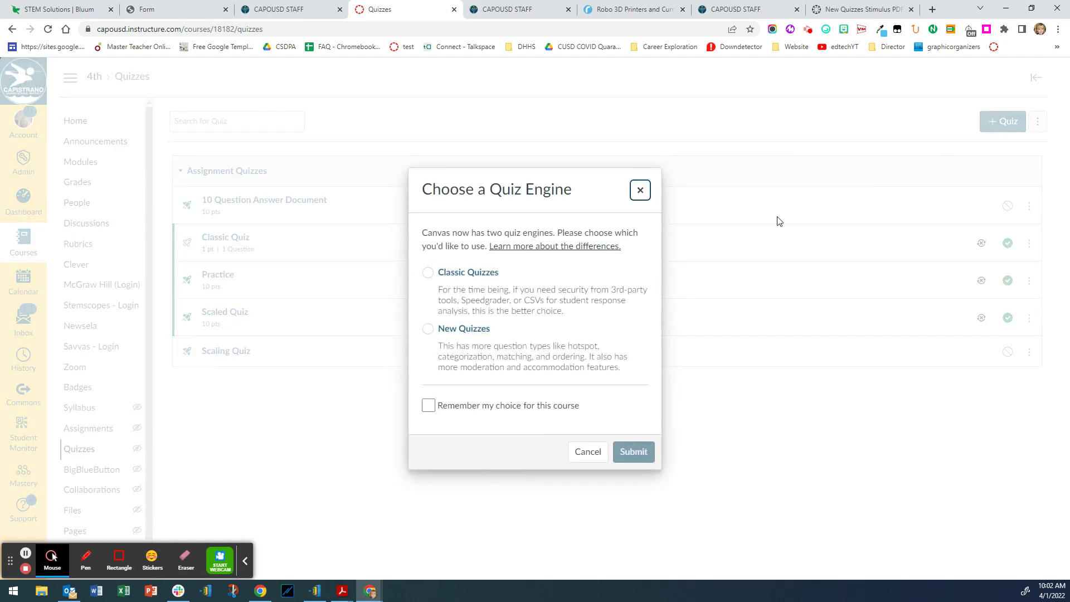
left_click(426, 330)
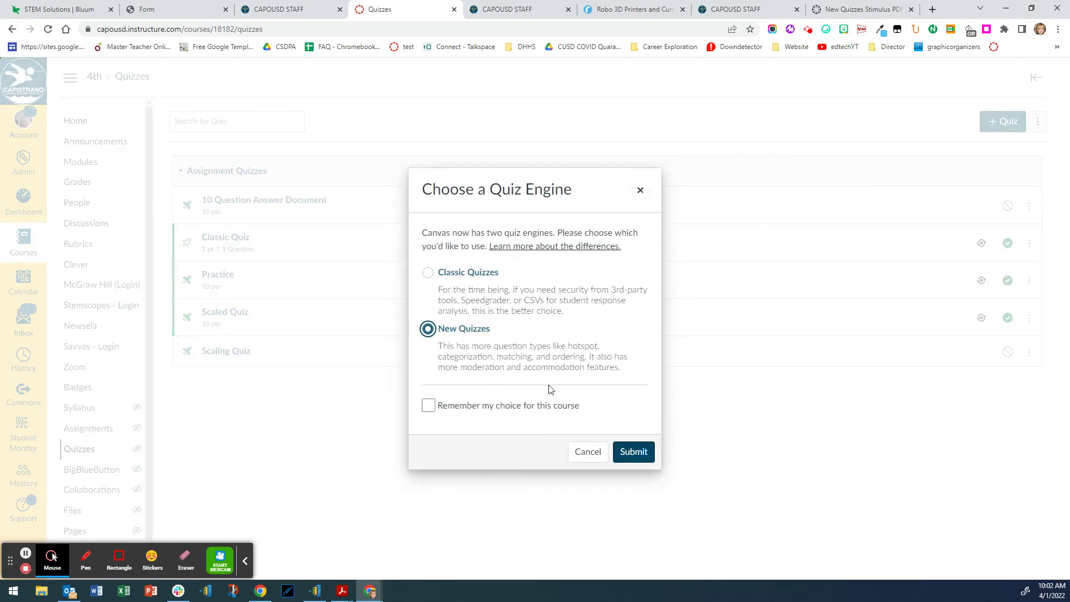
left_click(642, 454)
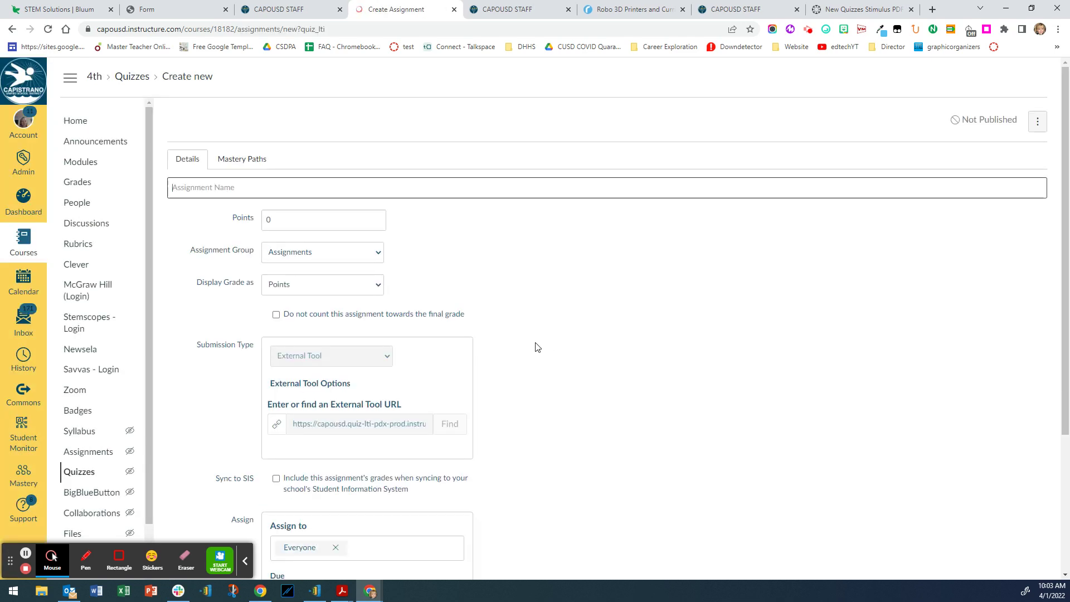
Step: Enter 'Adding a PDF to a quiz' as the required assignment name
scroll(539, 343, "down", 4)
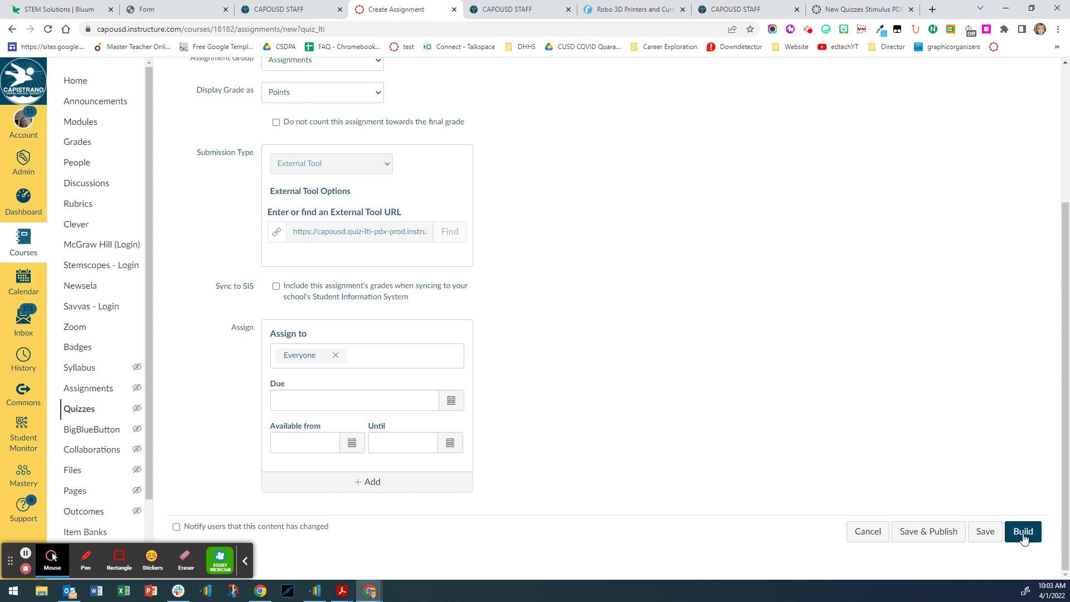
scroll(390, 217, "up", 3)
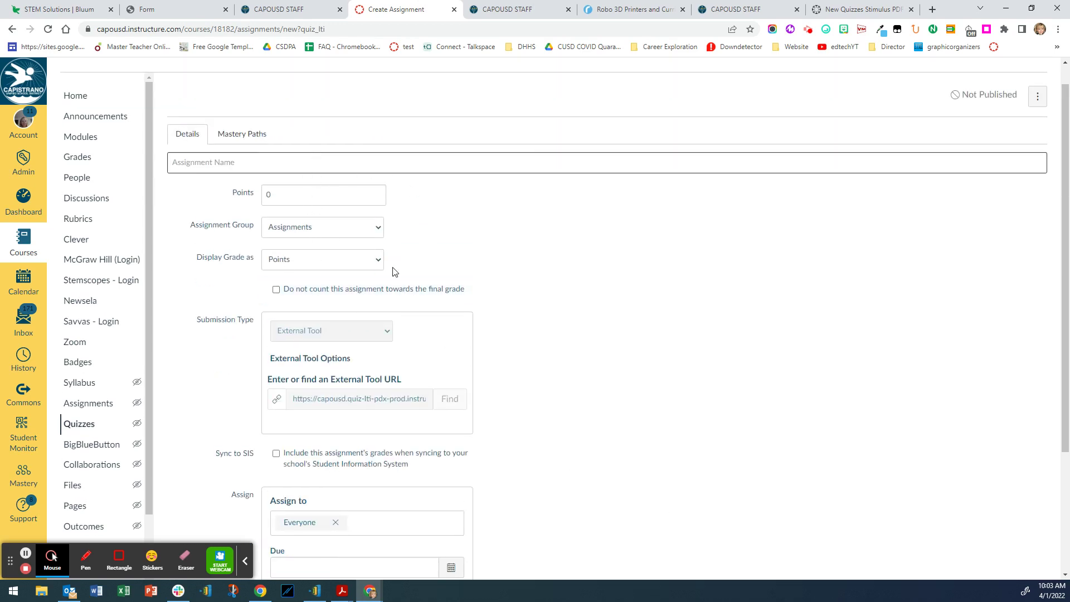
scroll(387, 346, "down", 3)
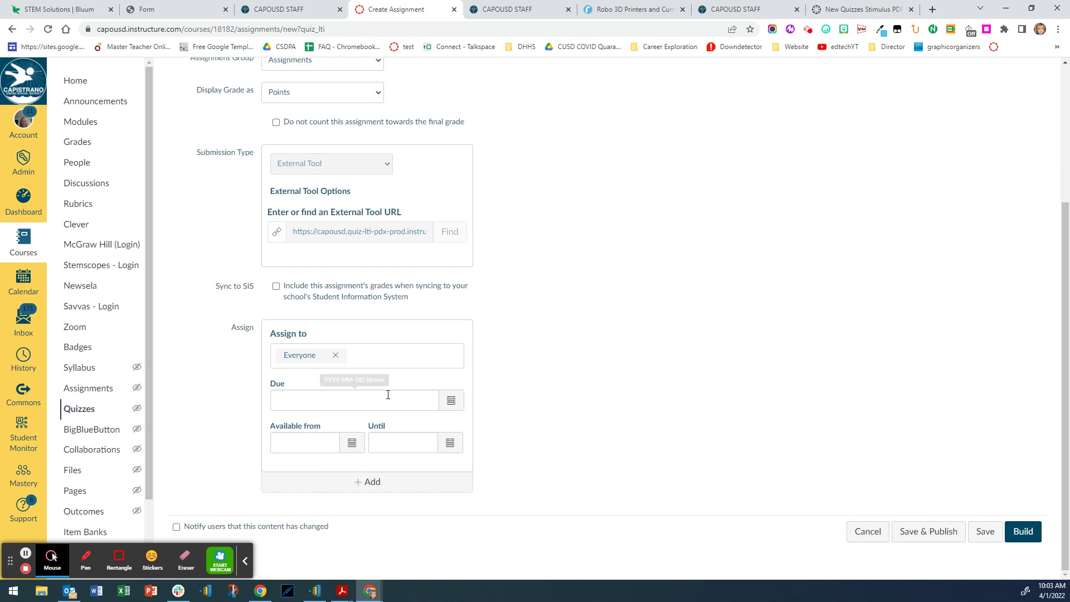
left_click(1025, 531)
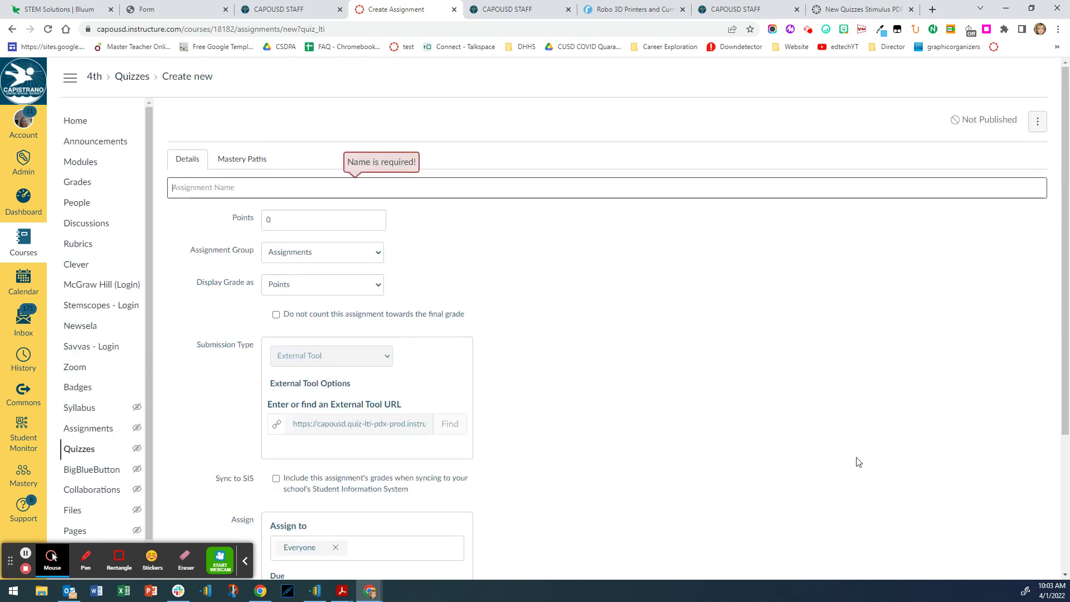
left_click(195, 188)
type("Adding")
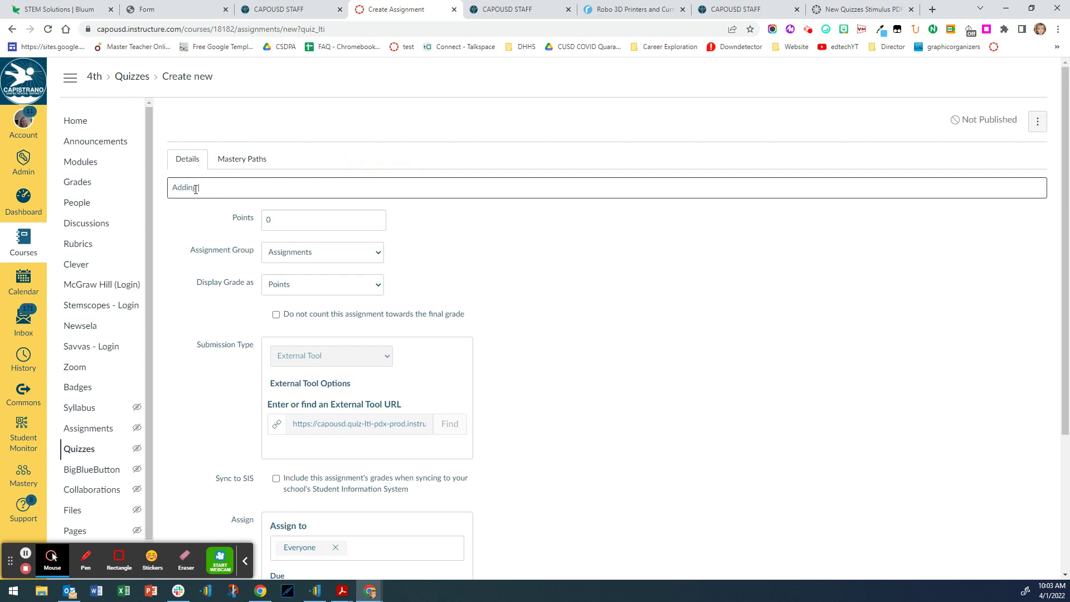
type(" a PDF to a quiz.")
scroll(605, 357, "down", 4)
Step: Open the quiz builder and insert a Stimulus block below the instructions
left_click(1003, 530)
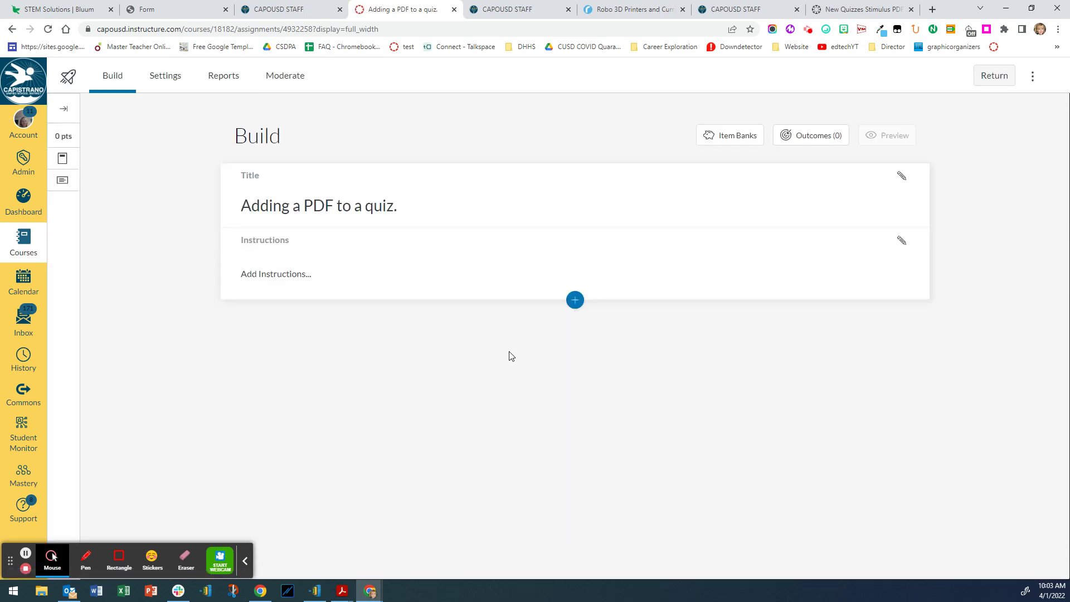
left_click(575, 300)
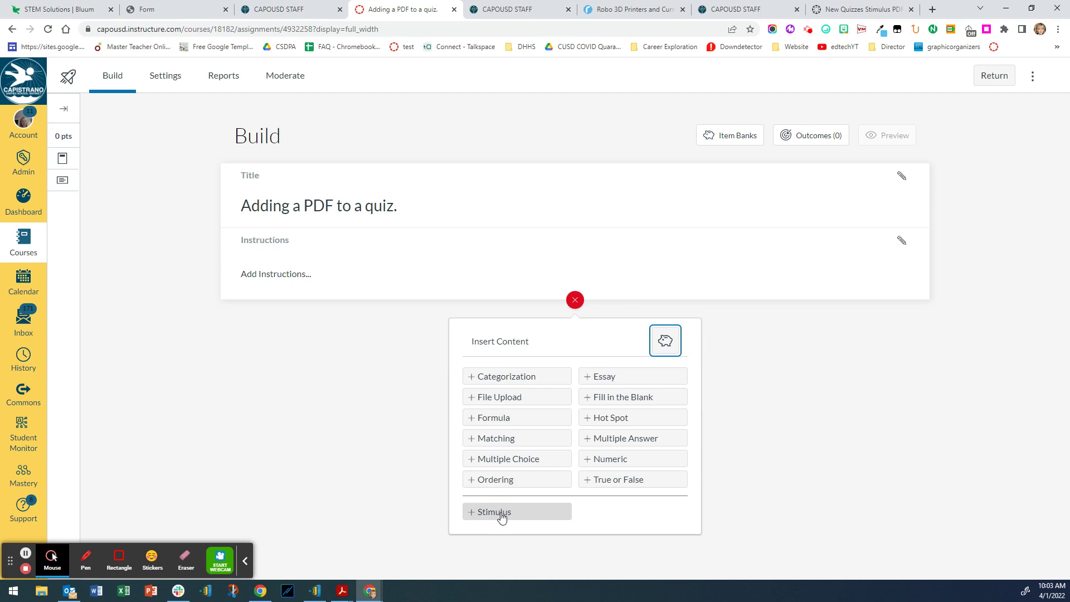
left_click(505, 518)
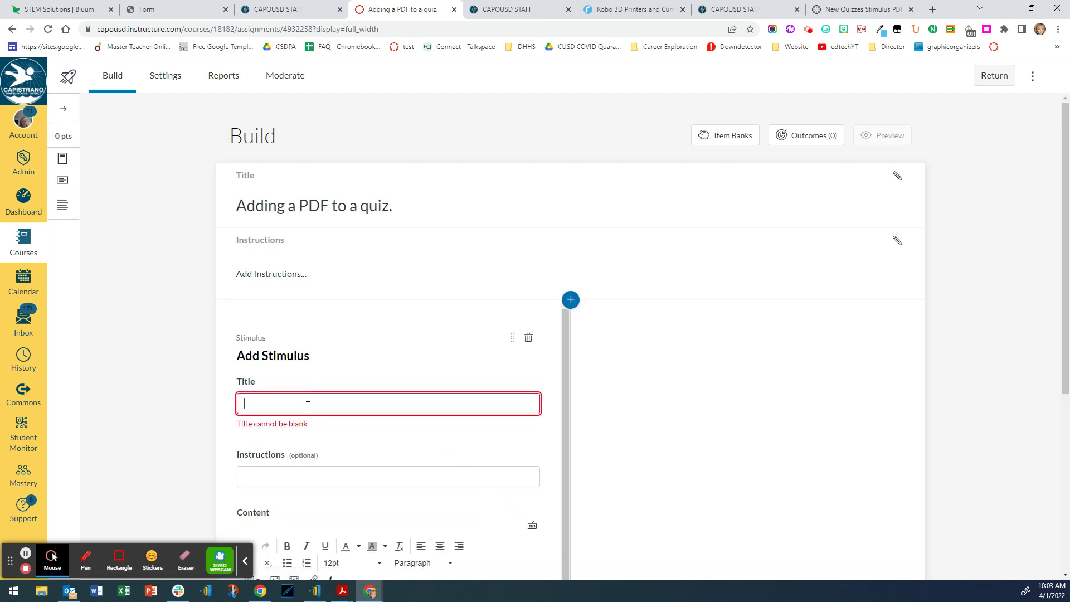
Step: Title the stimulus 'Adding a PDF' and scroll down to its Content editor
type("A")
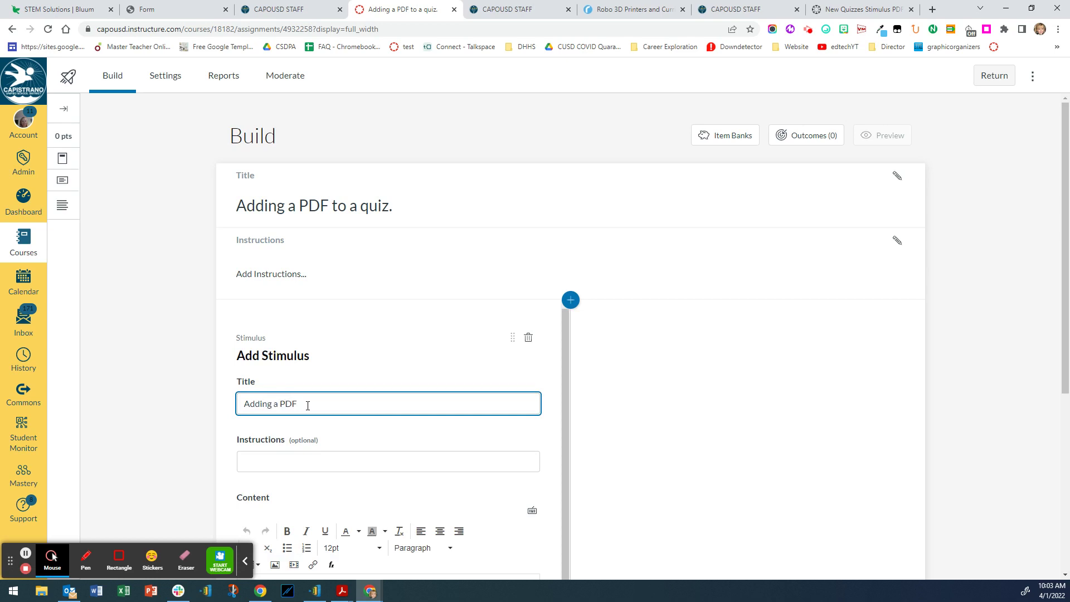
type("dding a PDF")
scroll(332, 442, "down", 1)
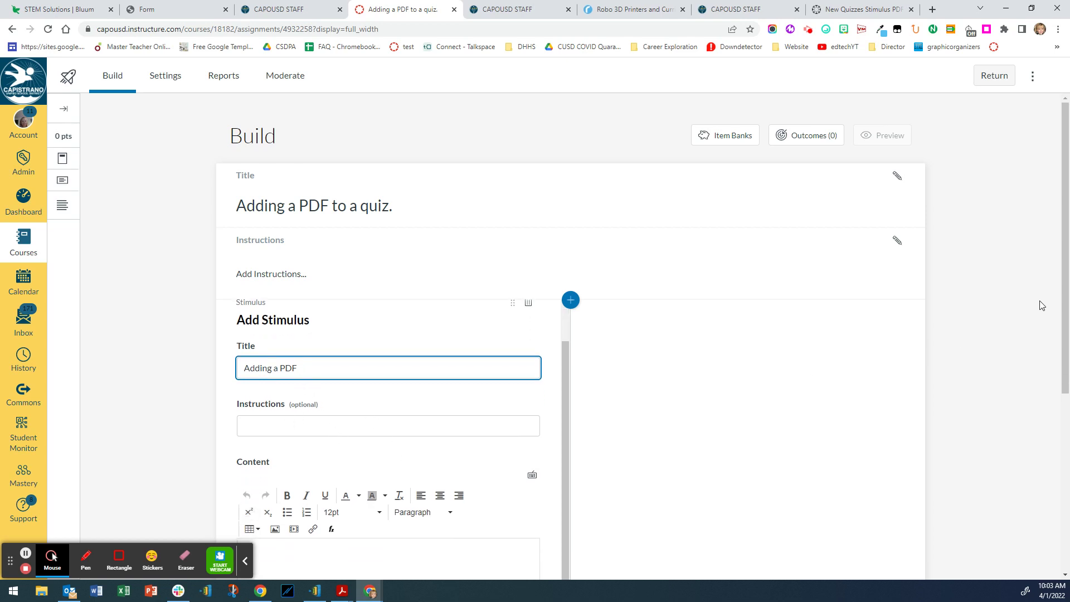
left_click_drag(1065, 290, 1066, 418)
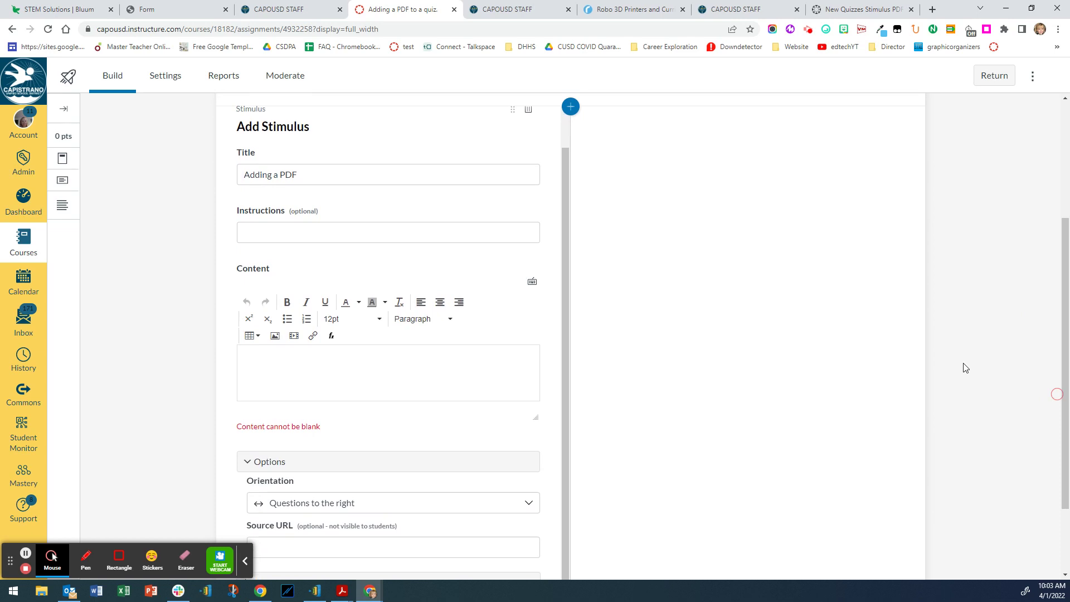
Step: Open the media dialog's Embed tab and bring the Google Drive Geometry exam PDF into view
left_click(294, 336)
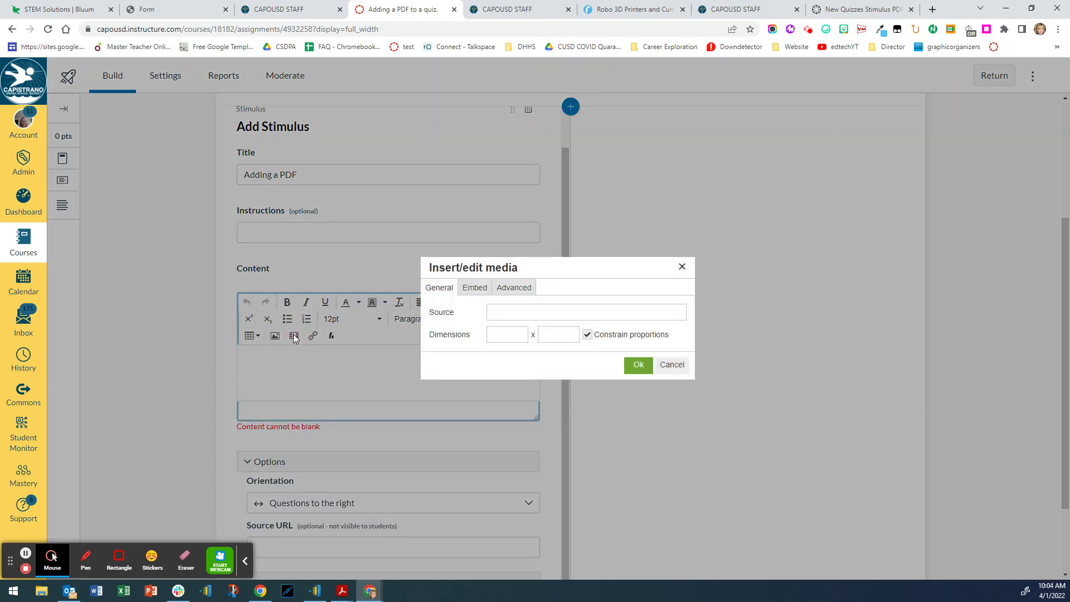
left_click(473, 291)
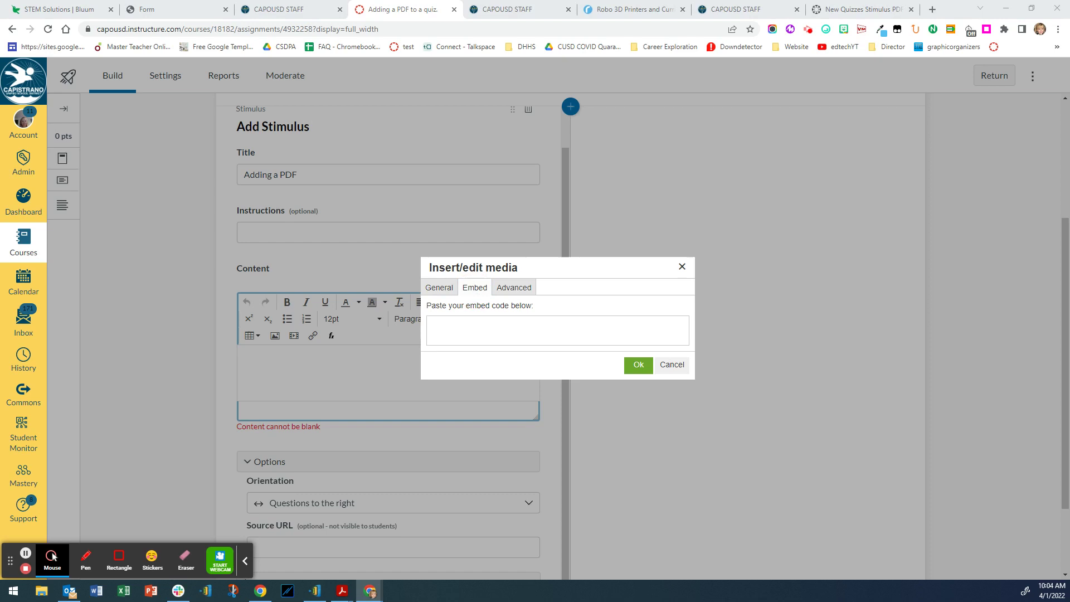
left_click_drag(1069, 135, 422, 82)
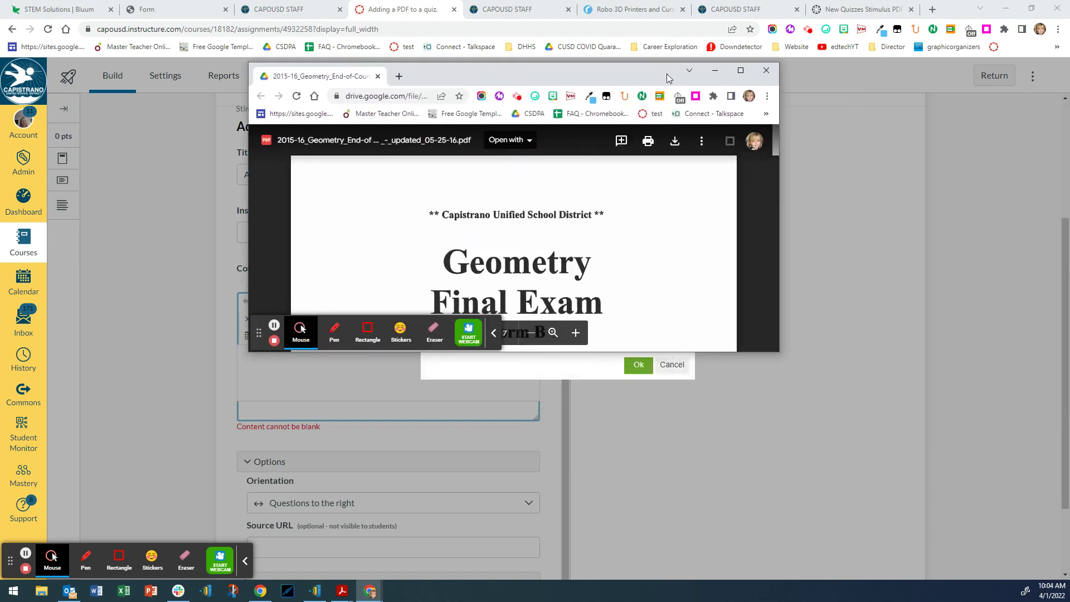
Step: Copy the Geometry Final Exam PDF's iframe code from Google Drive's Embed item dialog
left_click(740, 70)
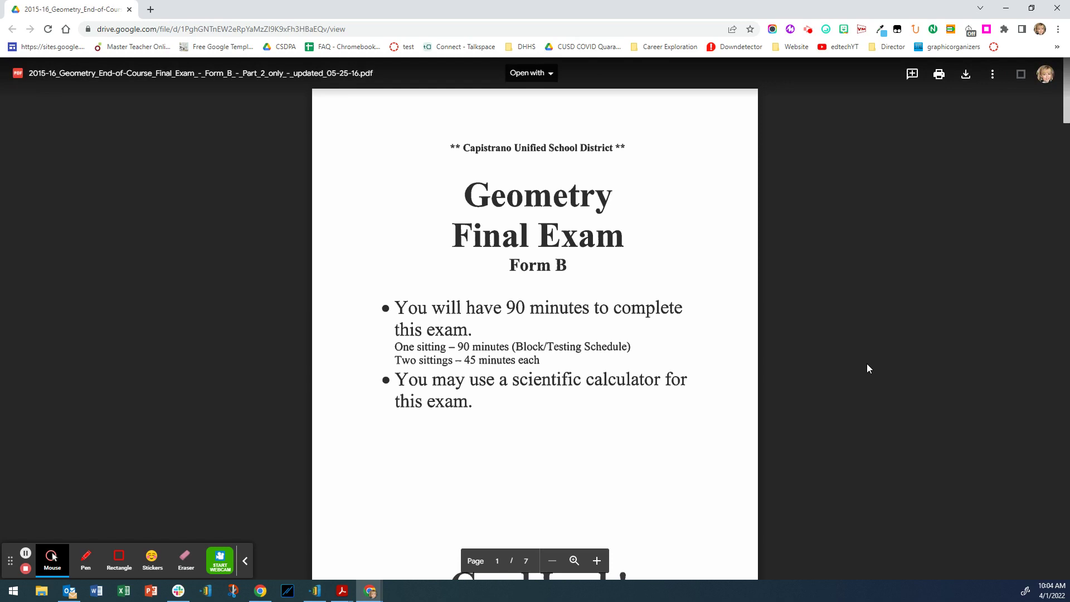
left_click(992, 75)
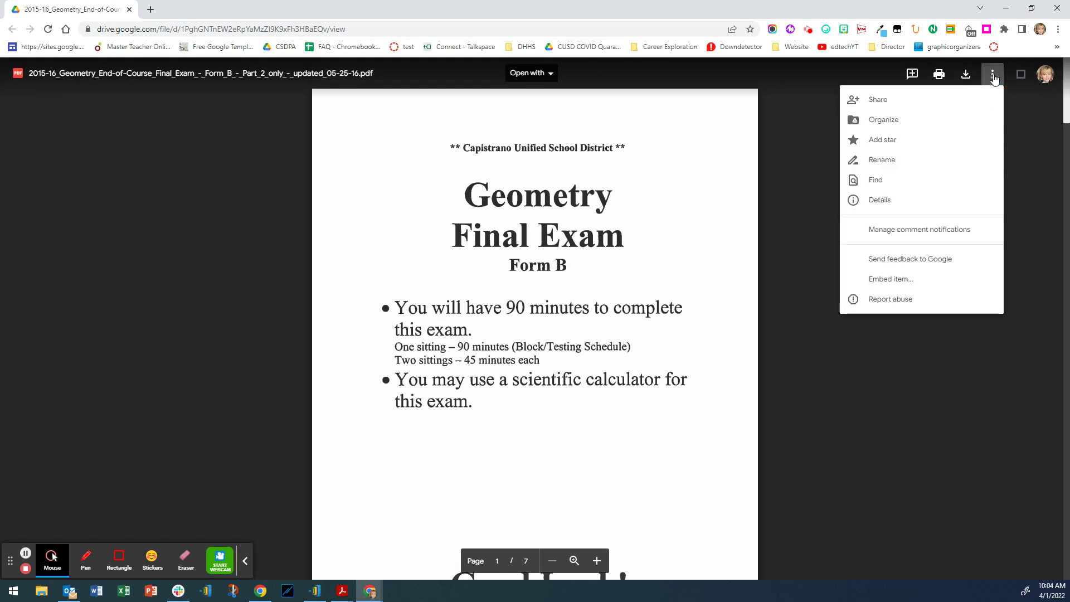
left_click(909, 283)
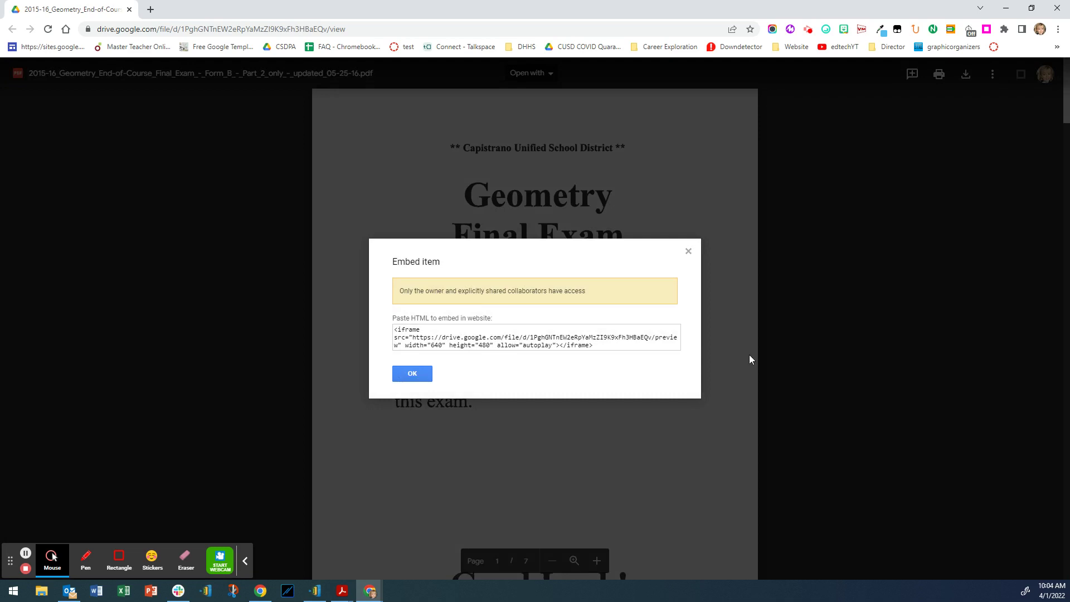
left_click_drag(610, 350, 395, 320)
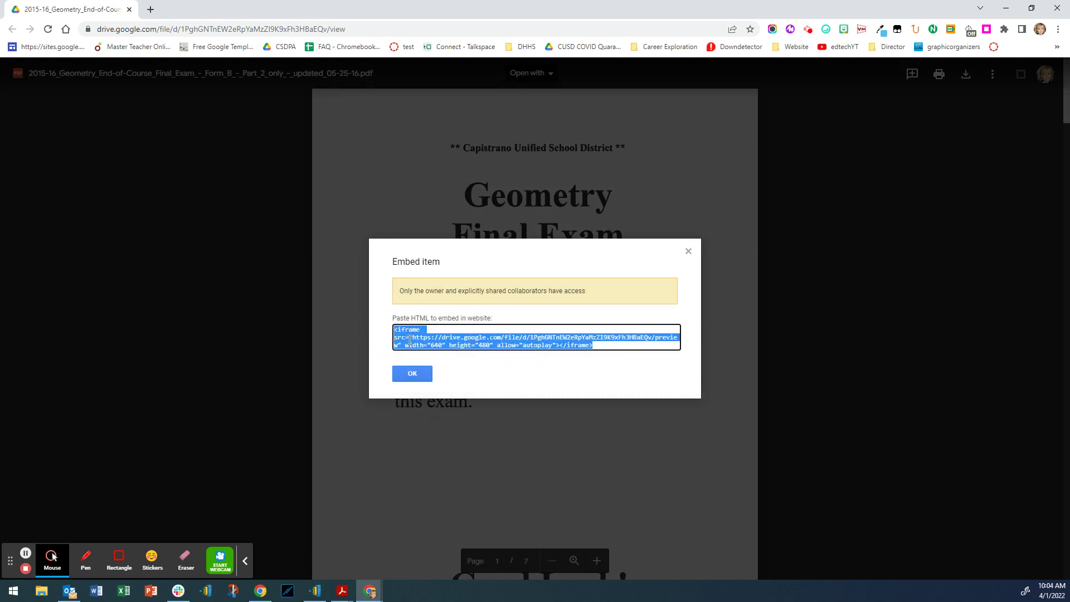
right_click(409, 342)
left_click(430, 349)
left_click(425, 377)
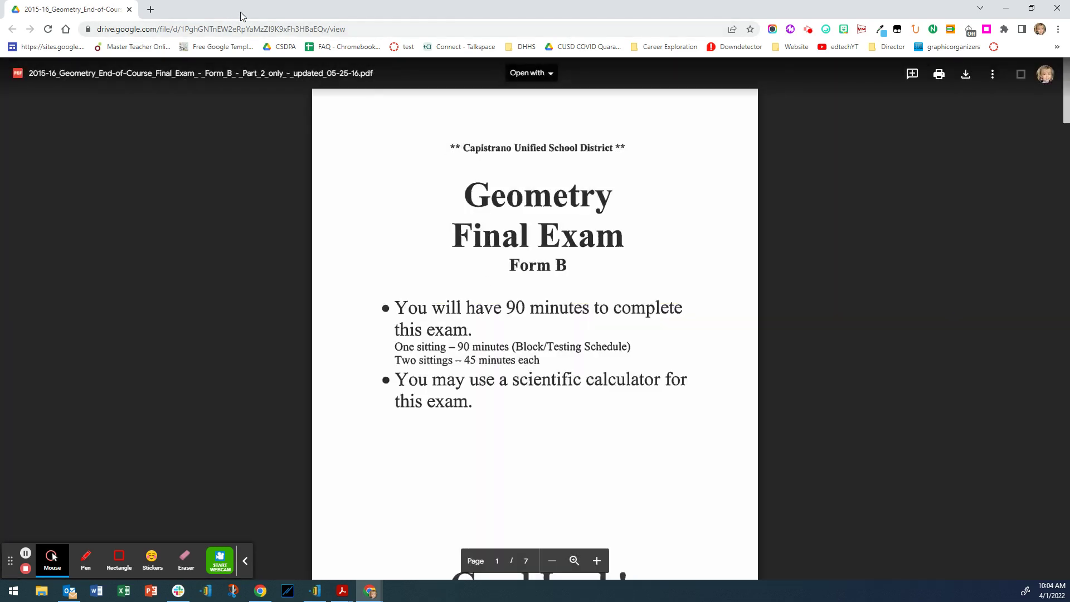
Step: Paste the Drive iframe code into the stimulus content as embedded media
left_click(1006, 8)
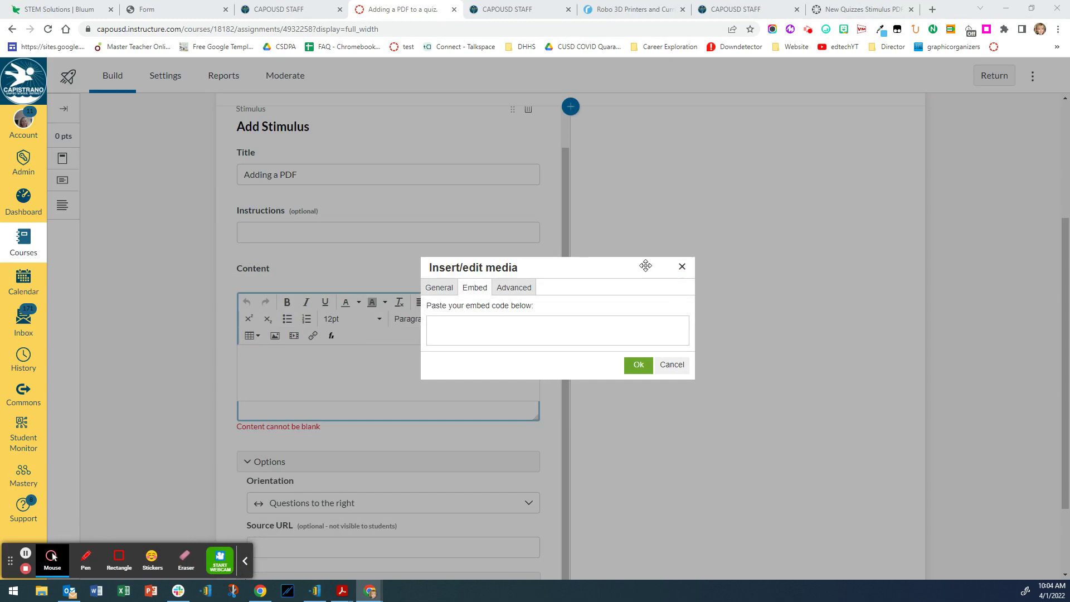
right_click(444, 324)
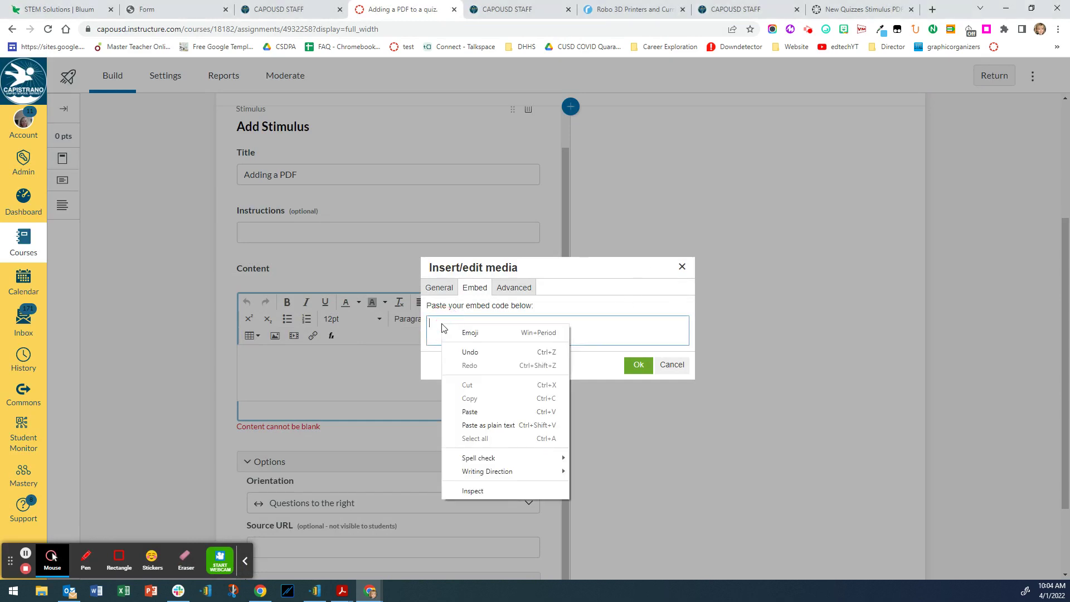
left_click(470, 409)
left_click(638, 365)
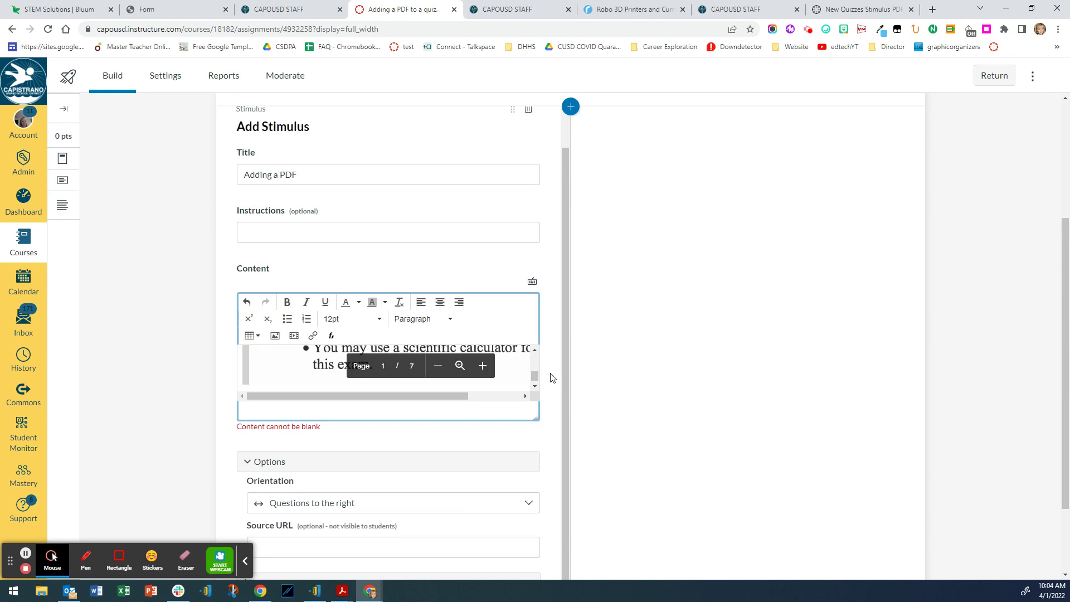
Step: Keep orientation at 'Questions to the right' and save the 'Adding a PDF' stimulus
scroll(554, 371, "down", 2)
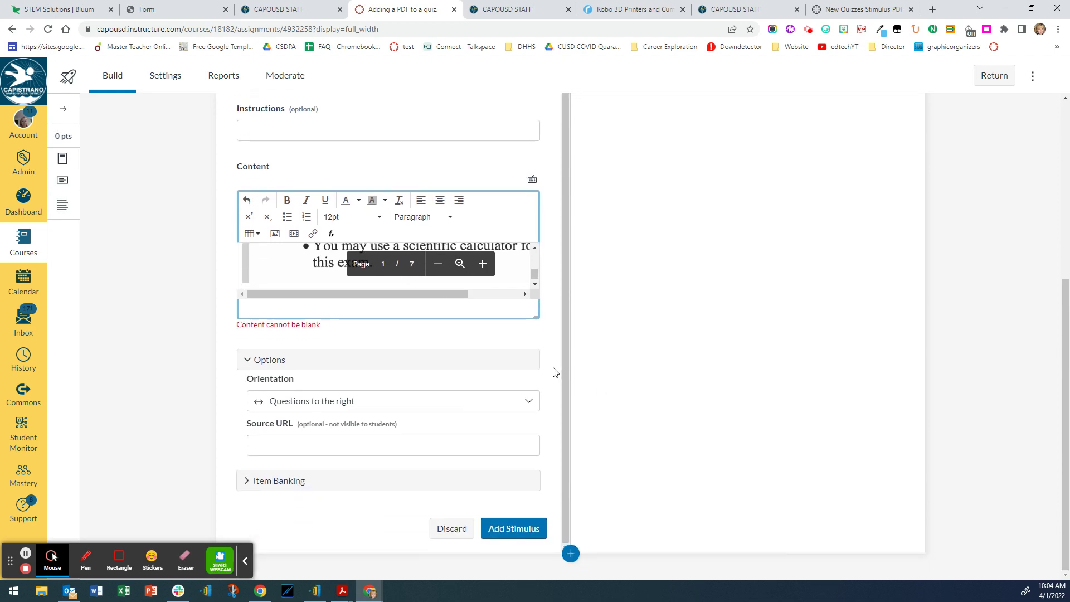
left_click(527, 404)
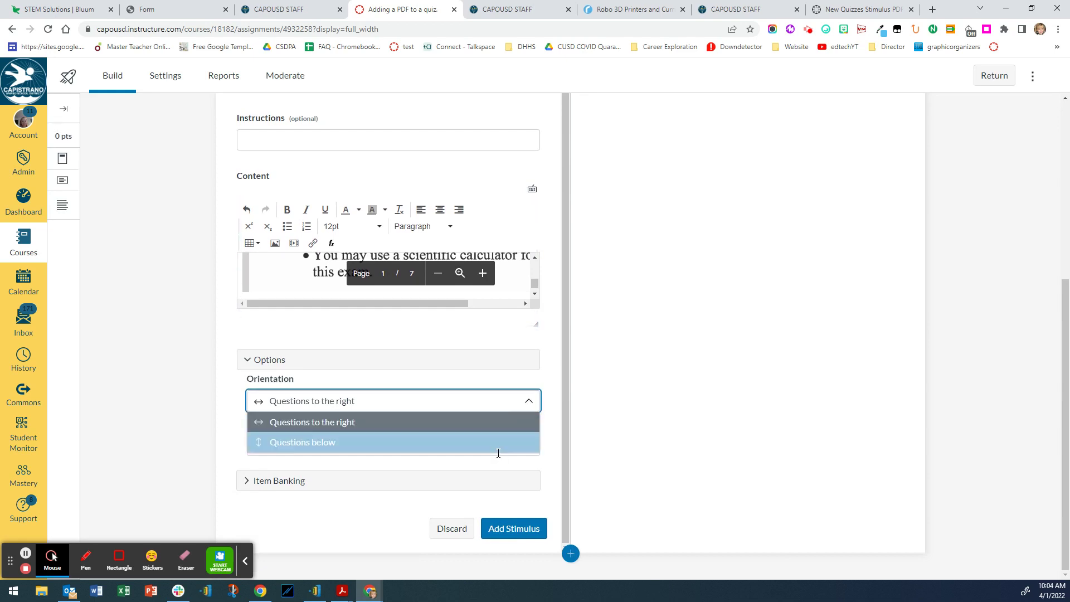
left_click(504, 422)
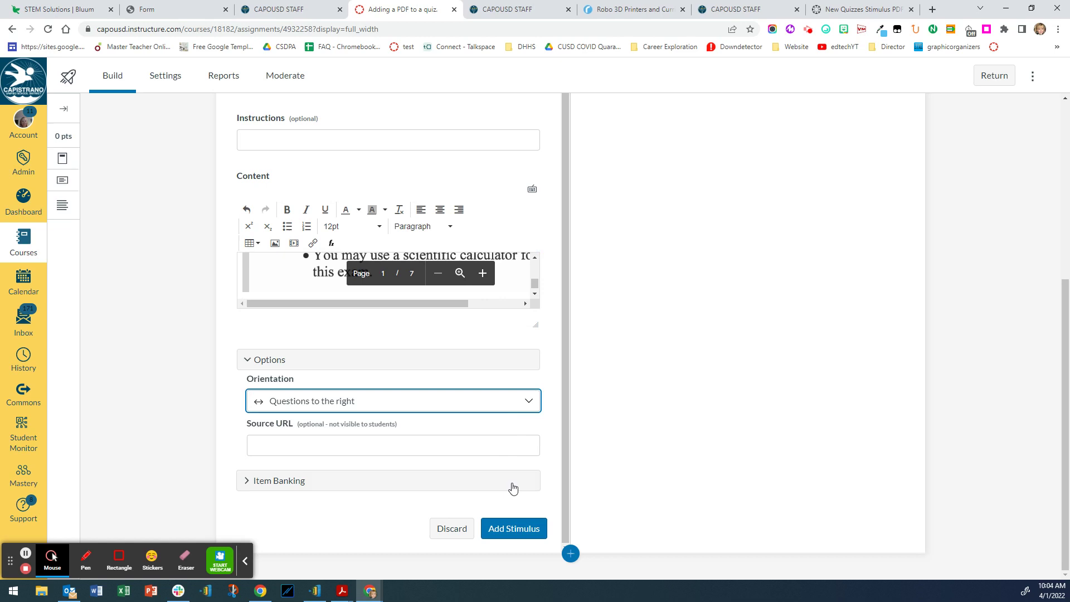
left_click(506, 530)
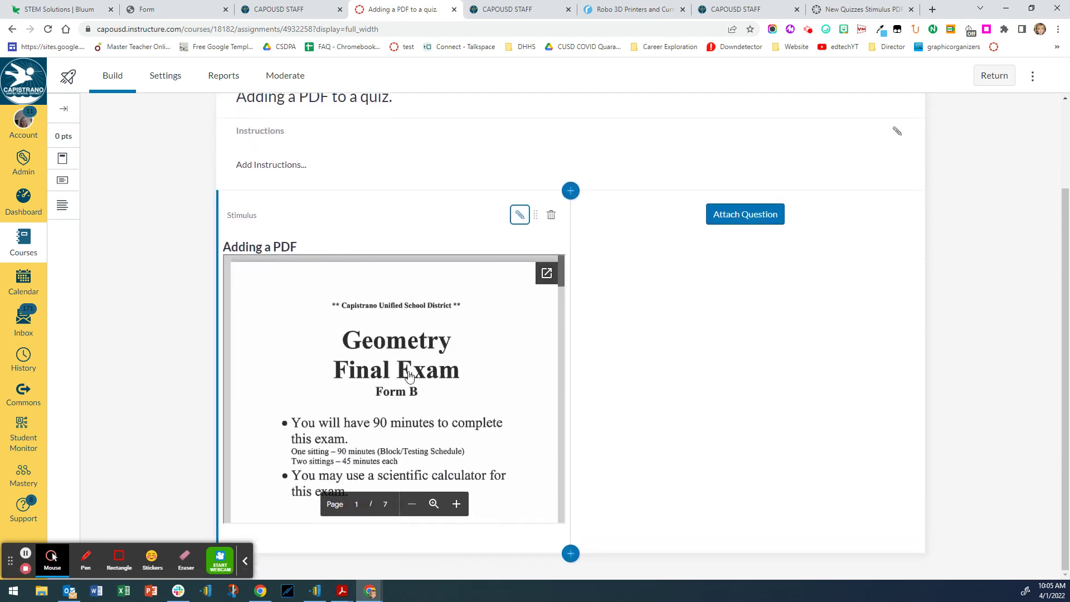
left_click_drag(565, 278, 578, 292)
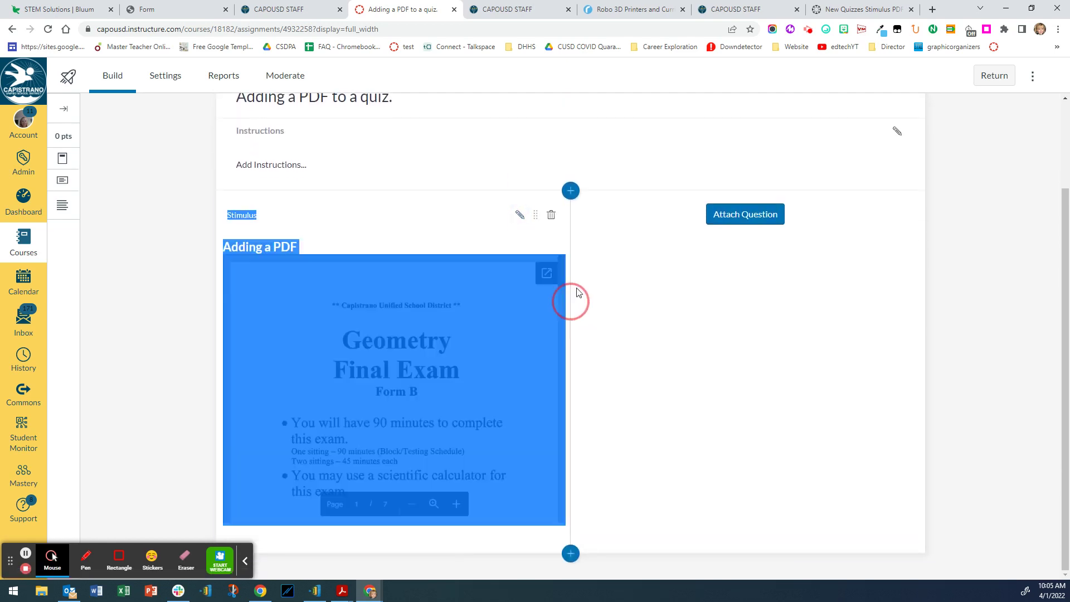
left_click(625, 327)
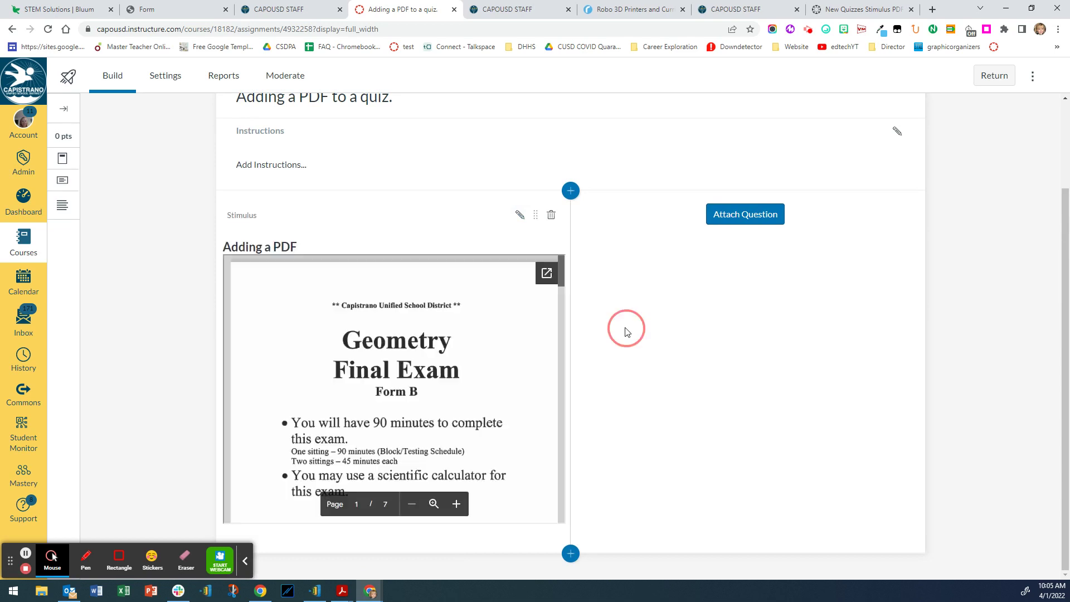
Step: Attach a Multiple Choice question to the stimulus with answers a, b, c and d
left_click(750, 216)
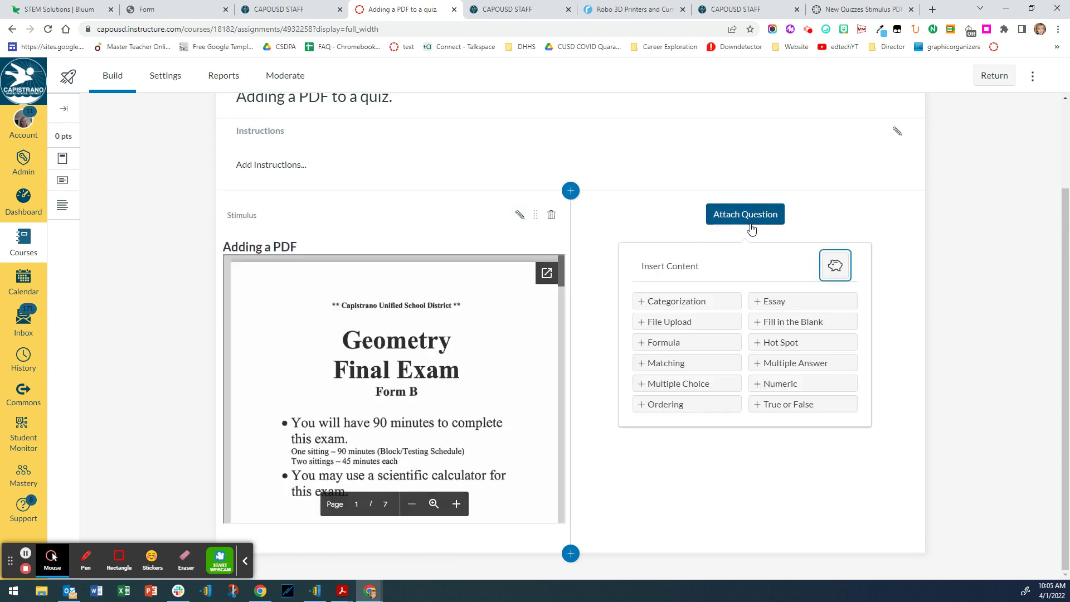
left_click(663, 384)
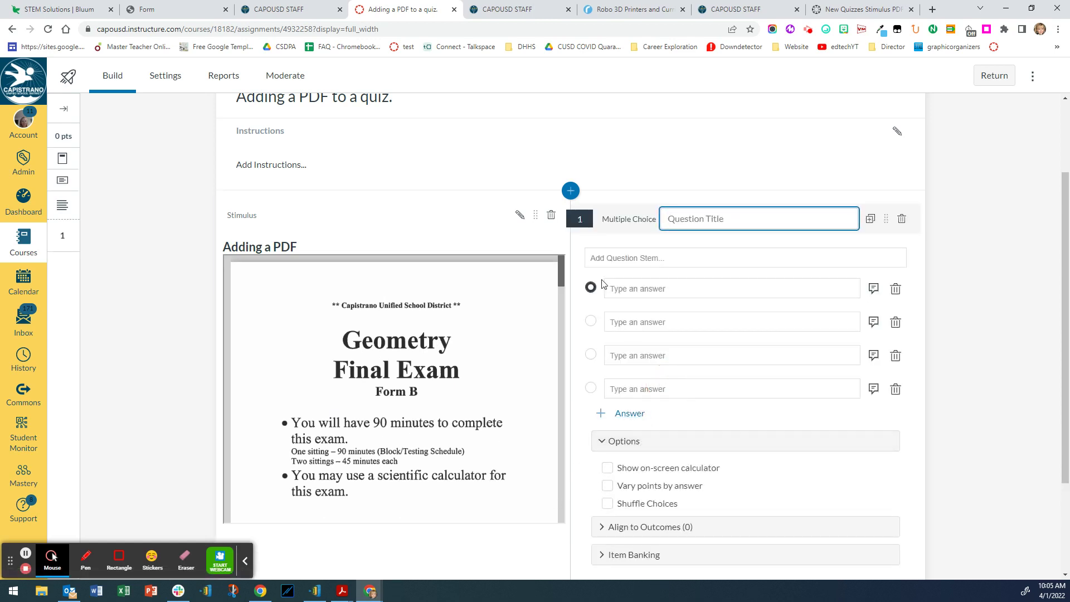
left_click(616, 288)
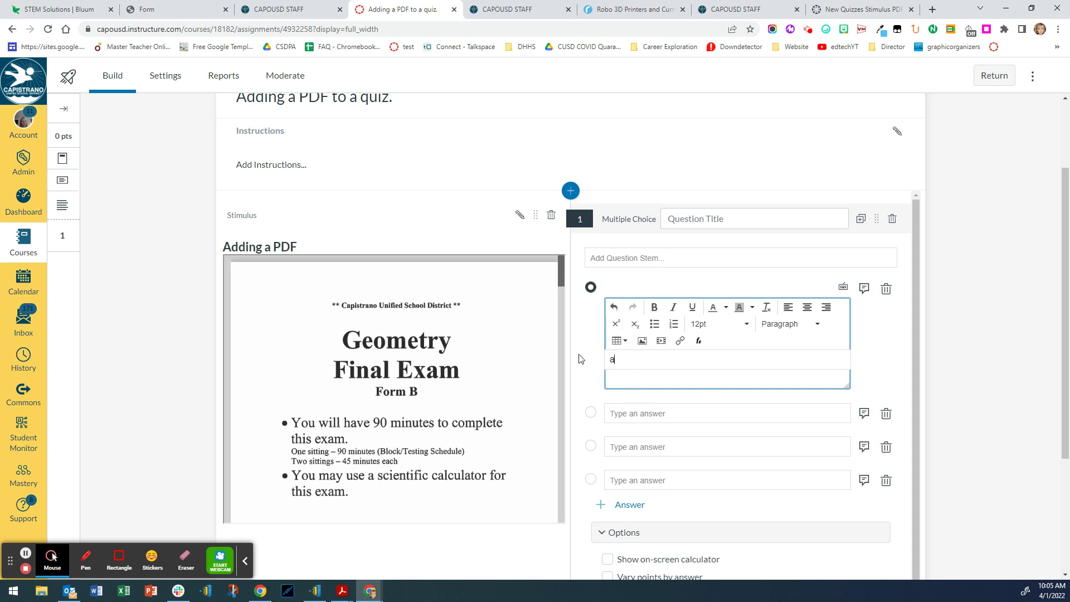
left_click(624, 319)
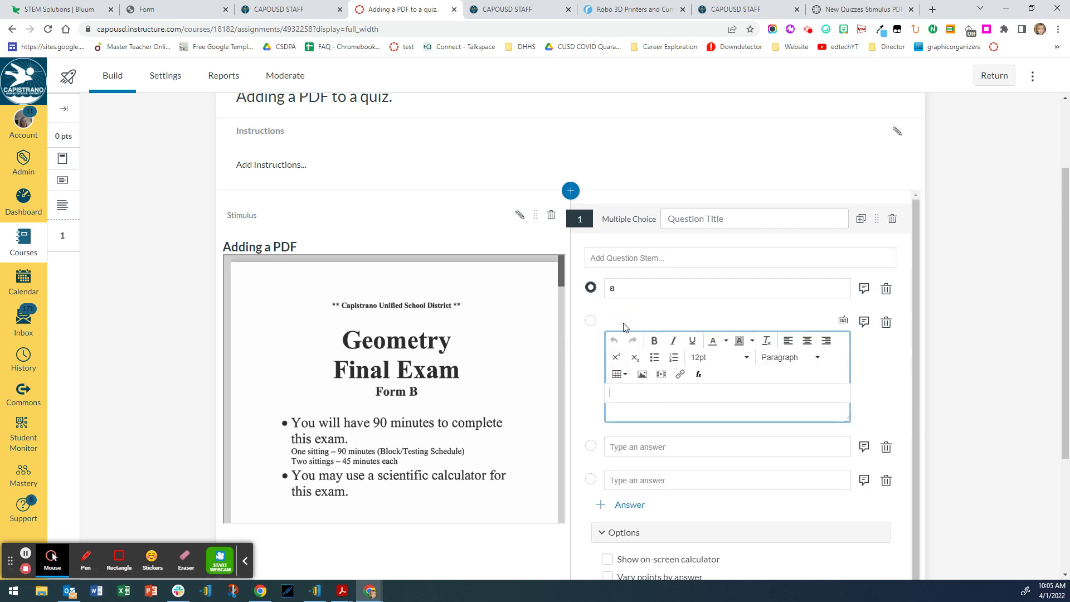
type("b")
left_click(593, 378)
left_click(620, 354)
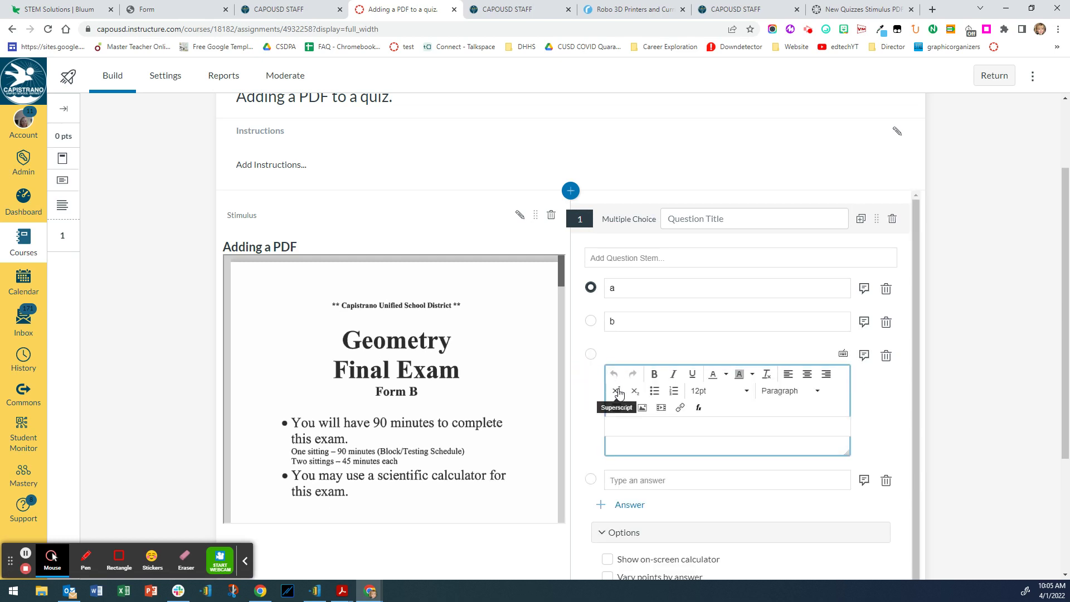
type("c")
left_click(582, 417)
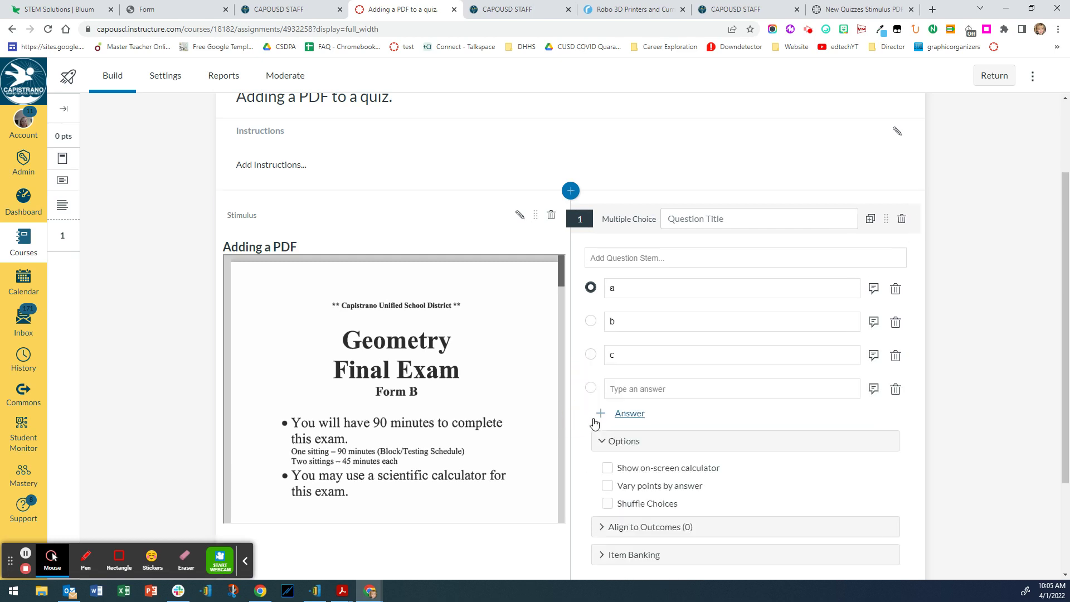
left_click(624, 385)
type("d")
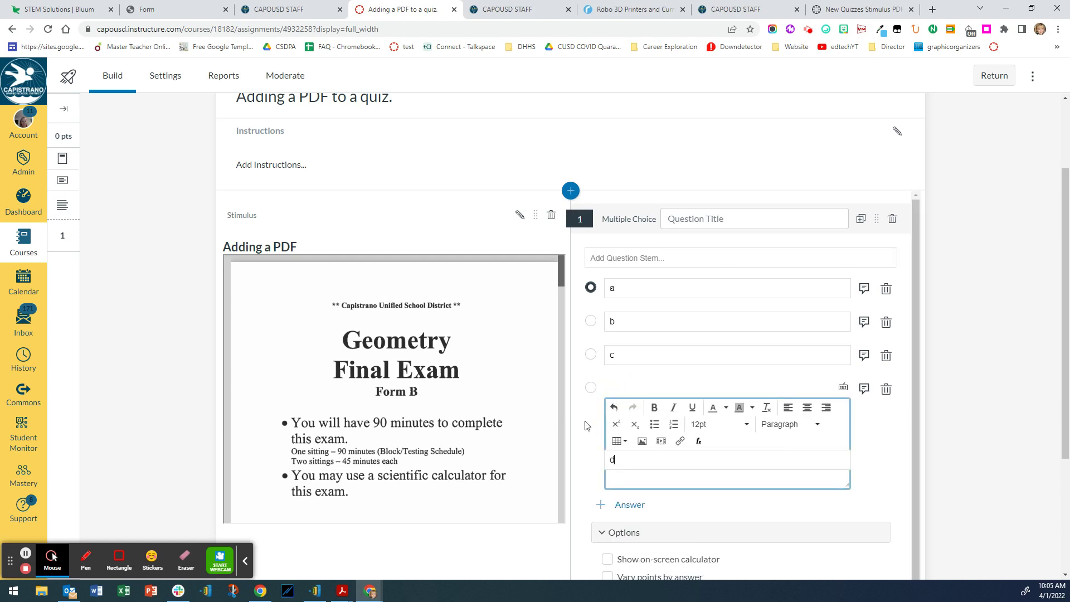
left_click(577, 431)
Step: Mark b as correct, enter '1.' as the stem, and save the question
scroll(841, 334, "down", 2)
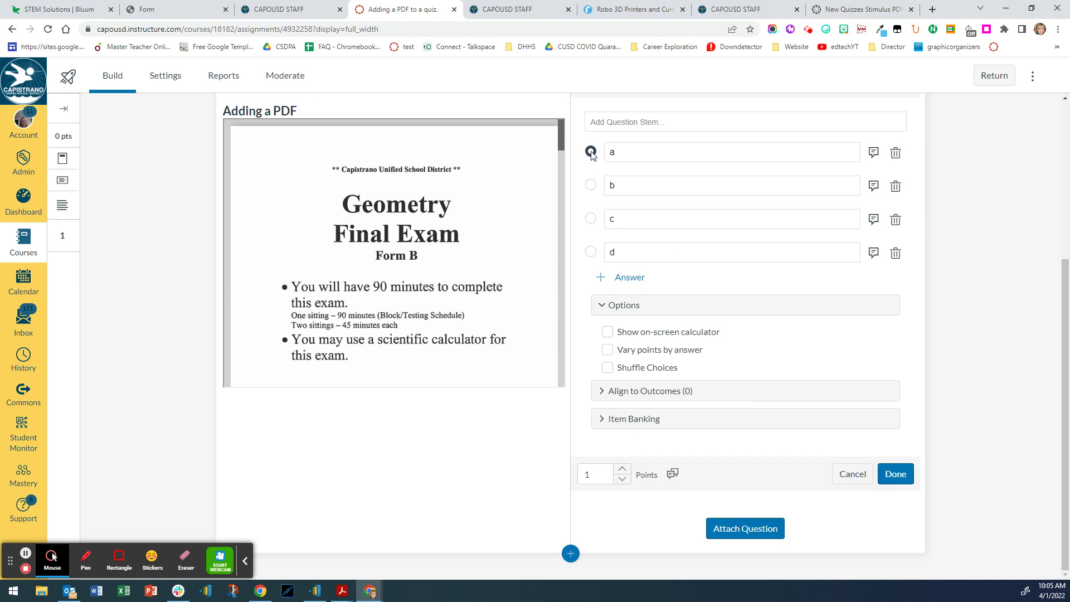
left_click(591, 185)
left_click(889, 472)
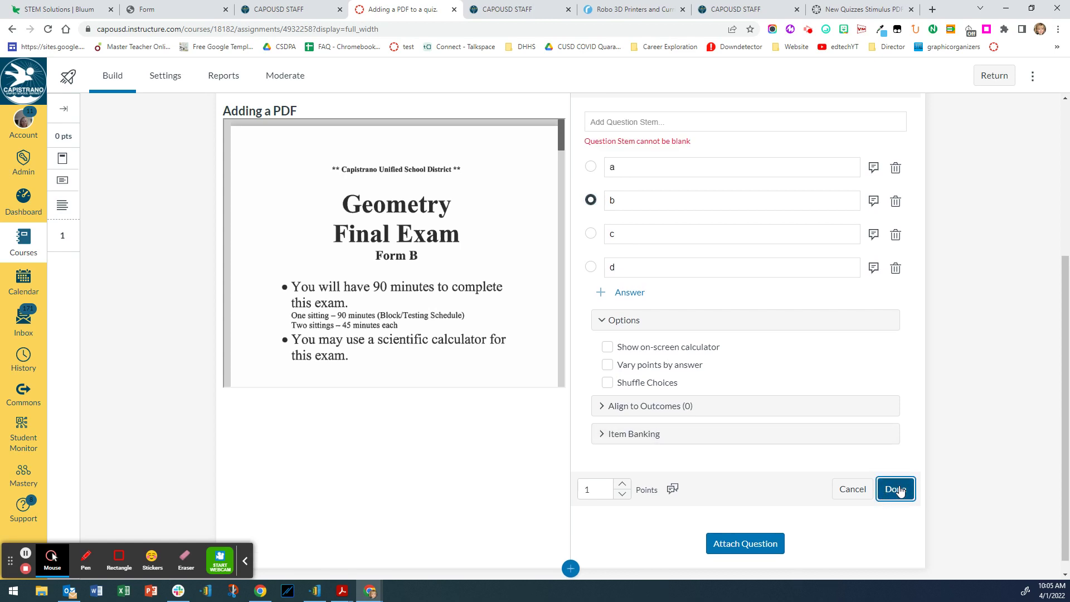
left_click(898, 490)
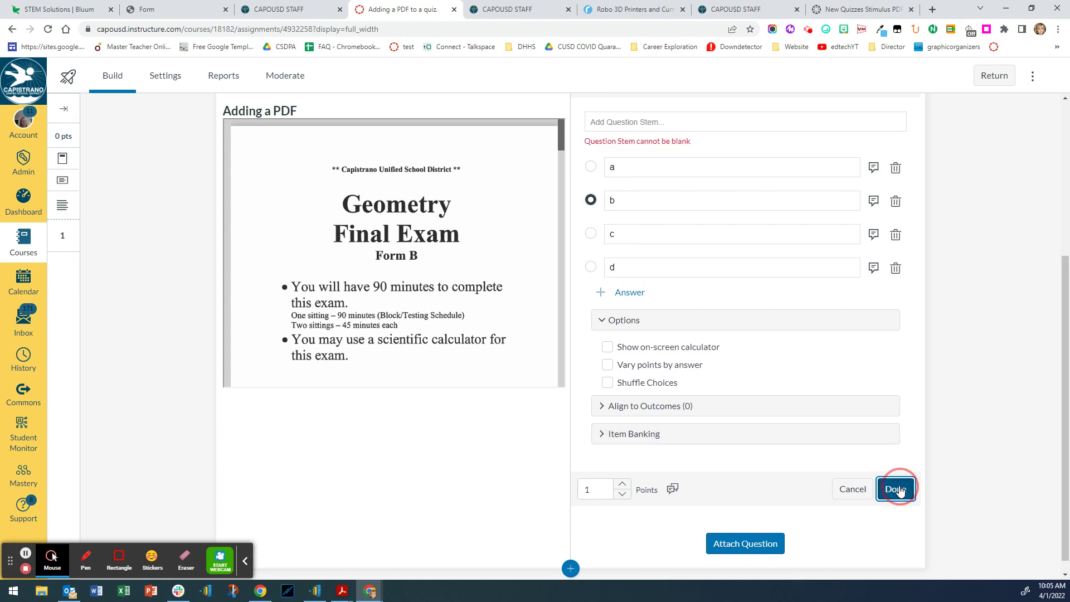
left_click(628, 121)
left_click(614, 126)
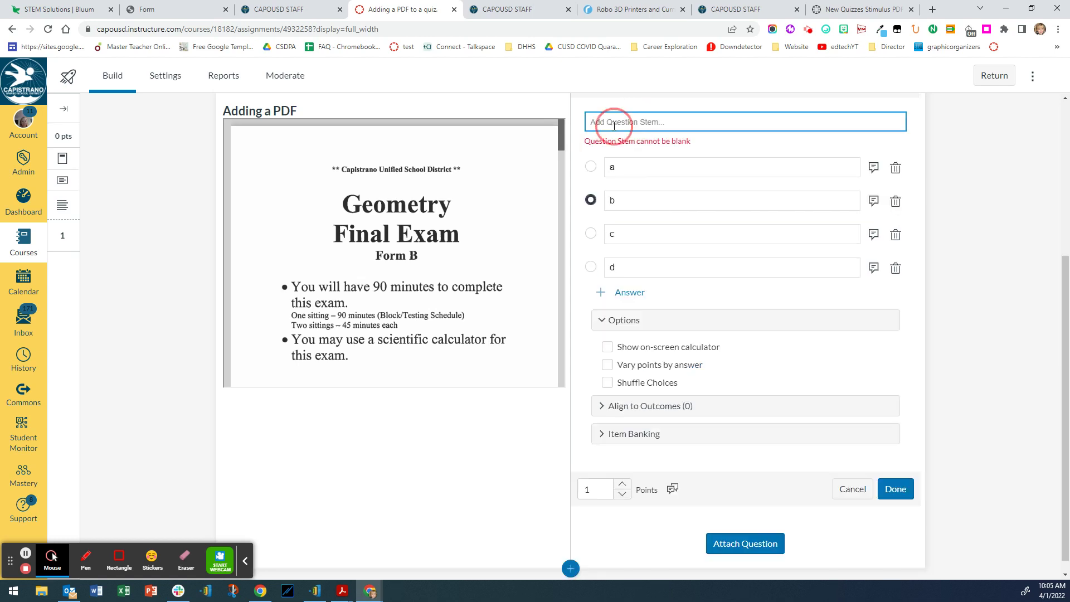
type("1")
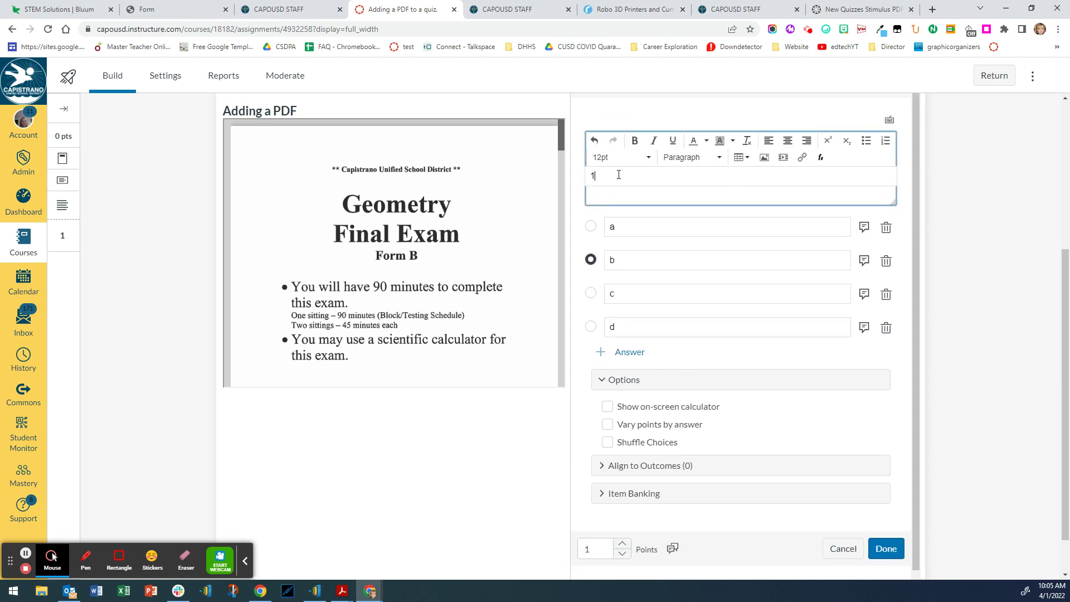
type(".")
left_click(886, 548)
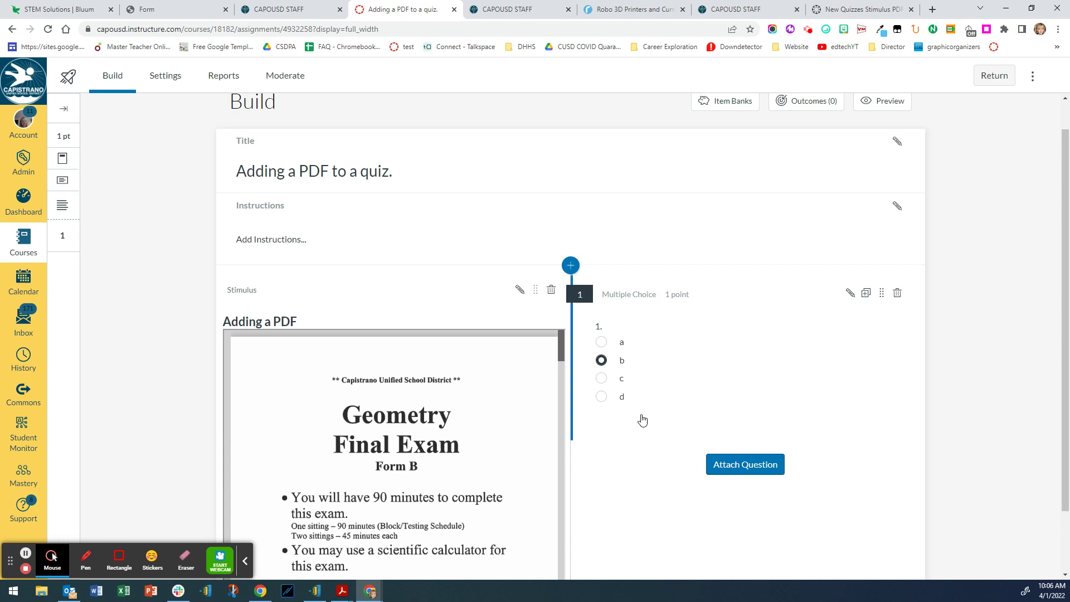
Step: Duplicate question 1 into question 2, mark c correct, set stem '2', and save
left_click(867, 296)
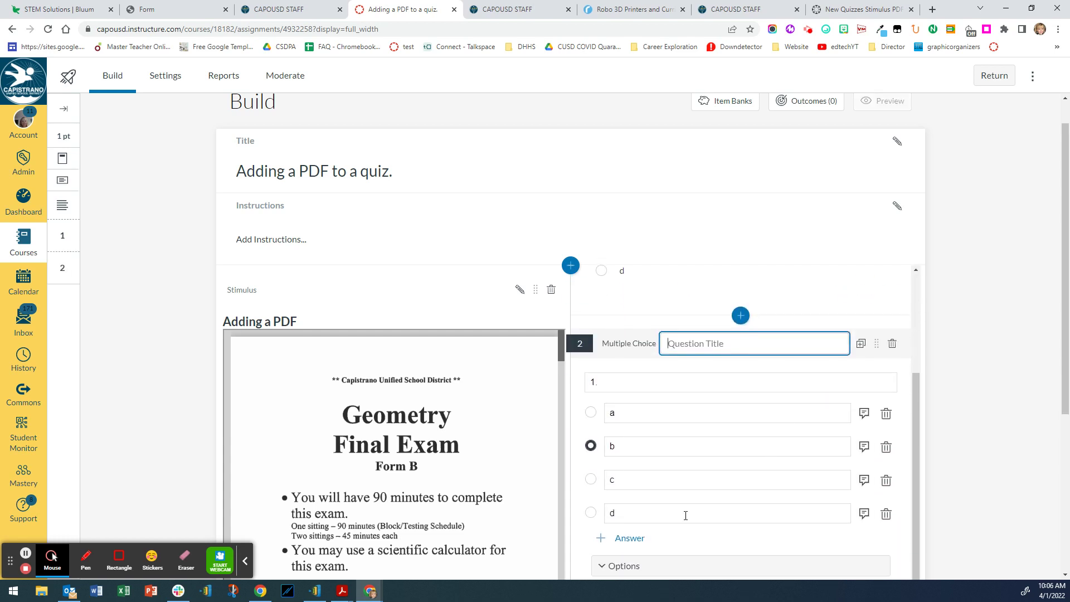
left_click(591, 479)
scroll(753, 443, "down", 4)
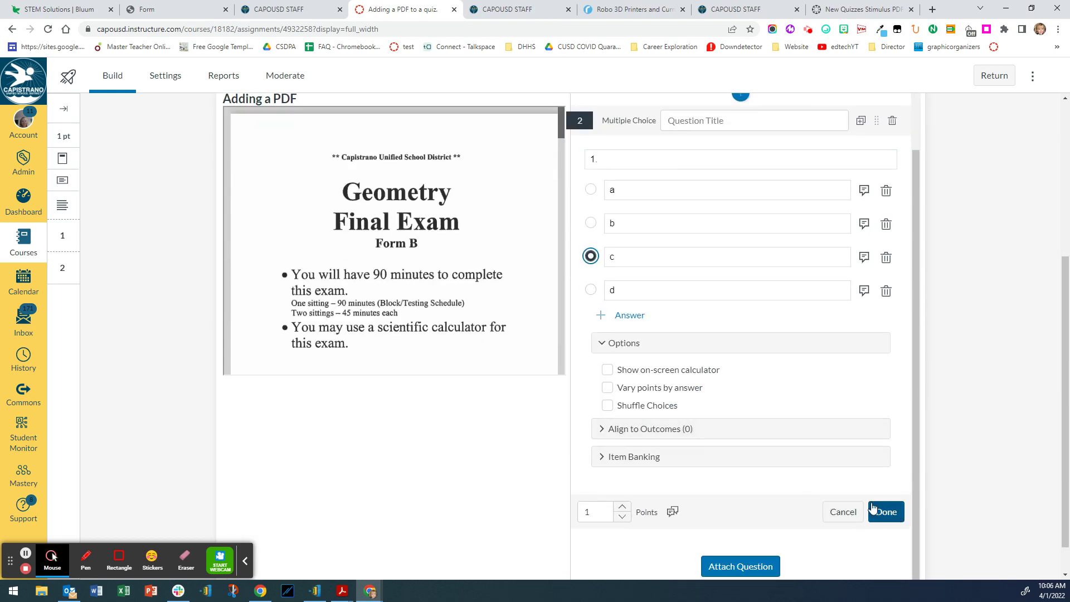
scroll(598, 171, "up", 1)
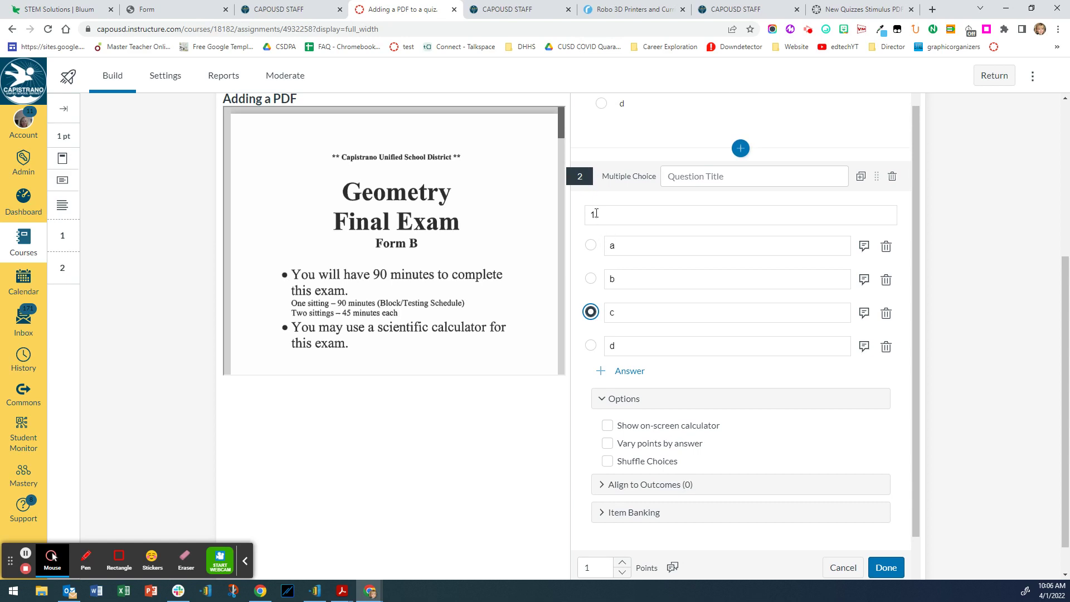
left_click(596, 214)
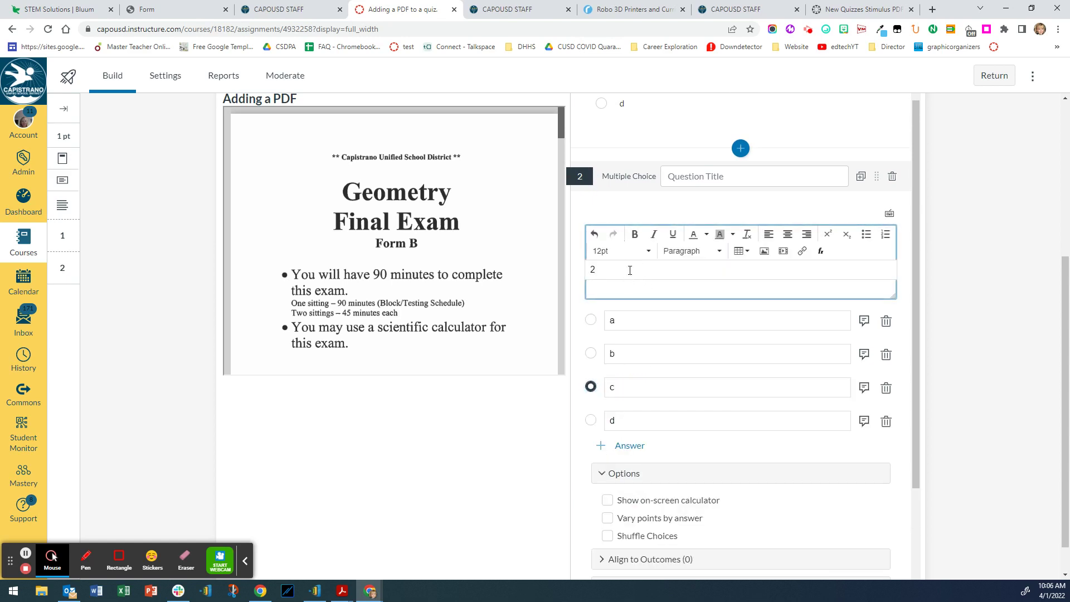
scroll(736, 399, "down", 3)
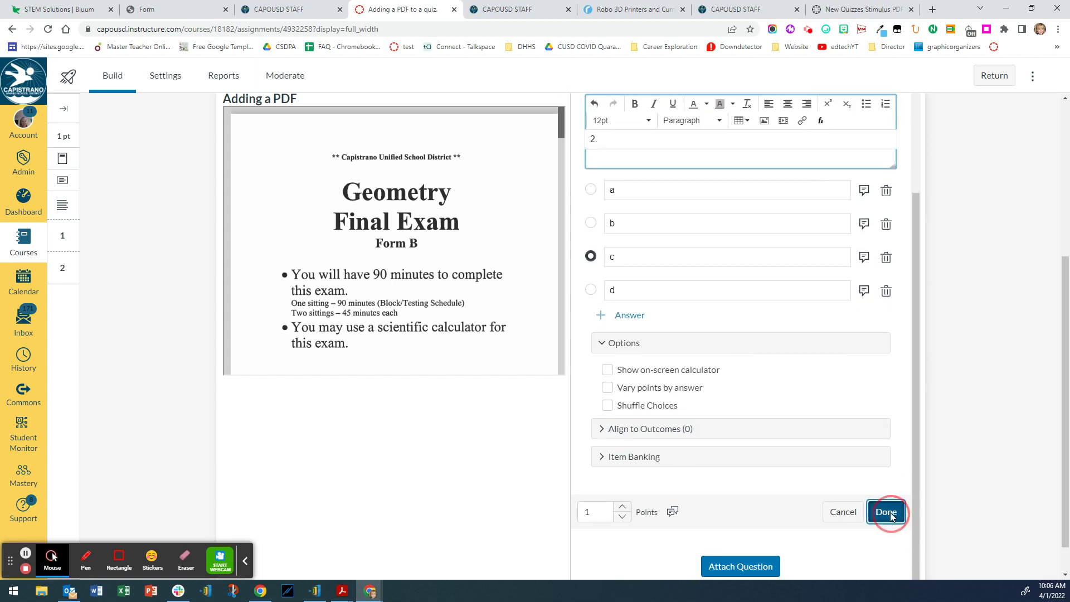
left_click(889, 511)
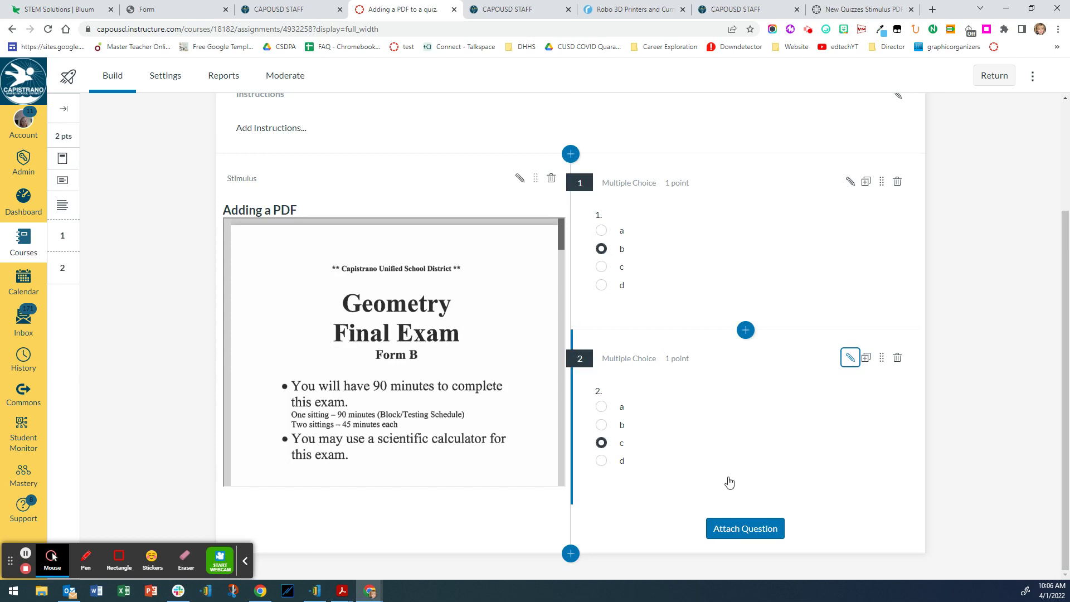
scroll(761, 334, "up", 3)
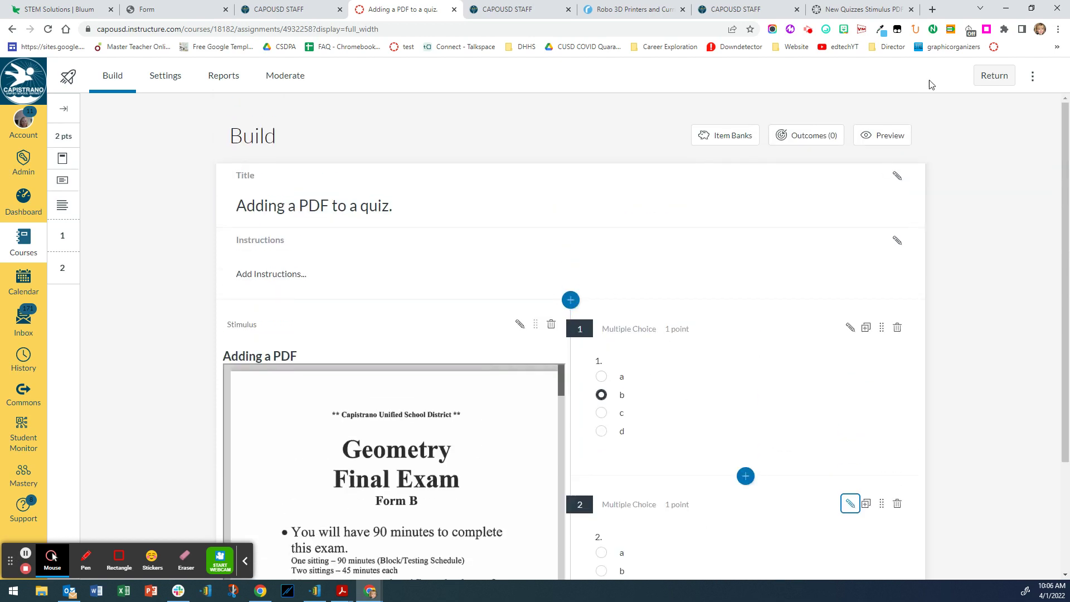
Step: Preview the quiz and scroll through the 7-page Geometry exam PDF beside both questions
left_click(892, 135)
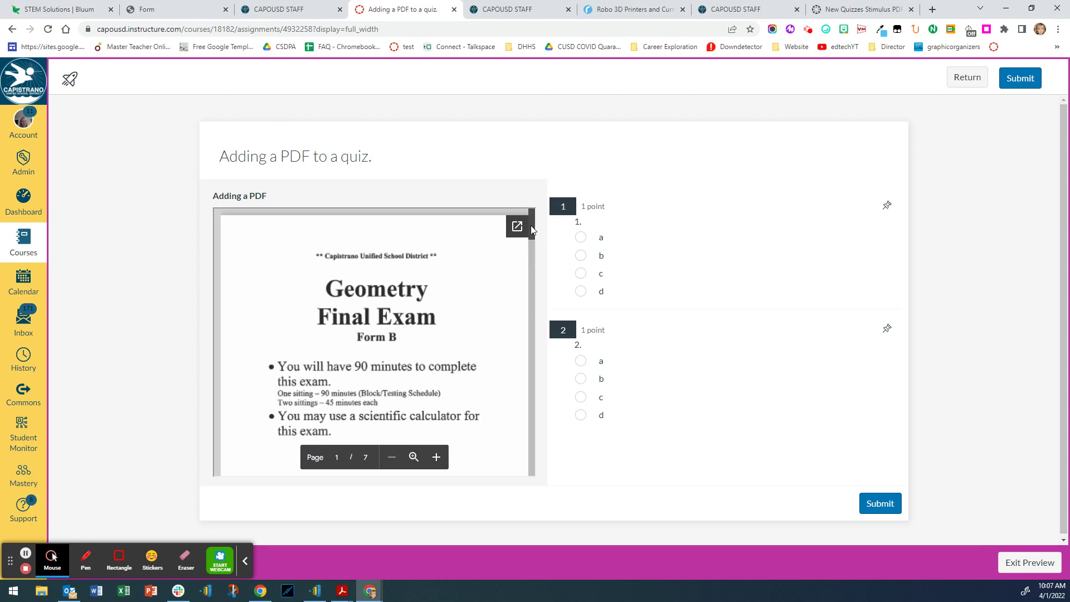
left_click_drag(530, 226, 543, 348)
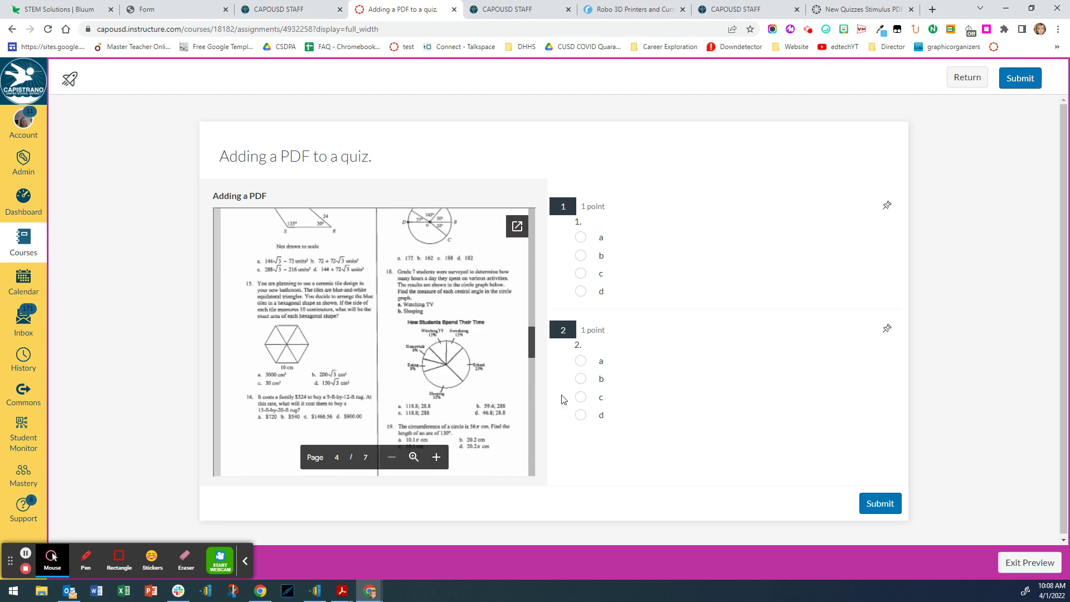
left_click_drag(531, 339, 522, 230)
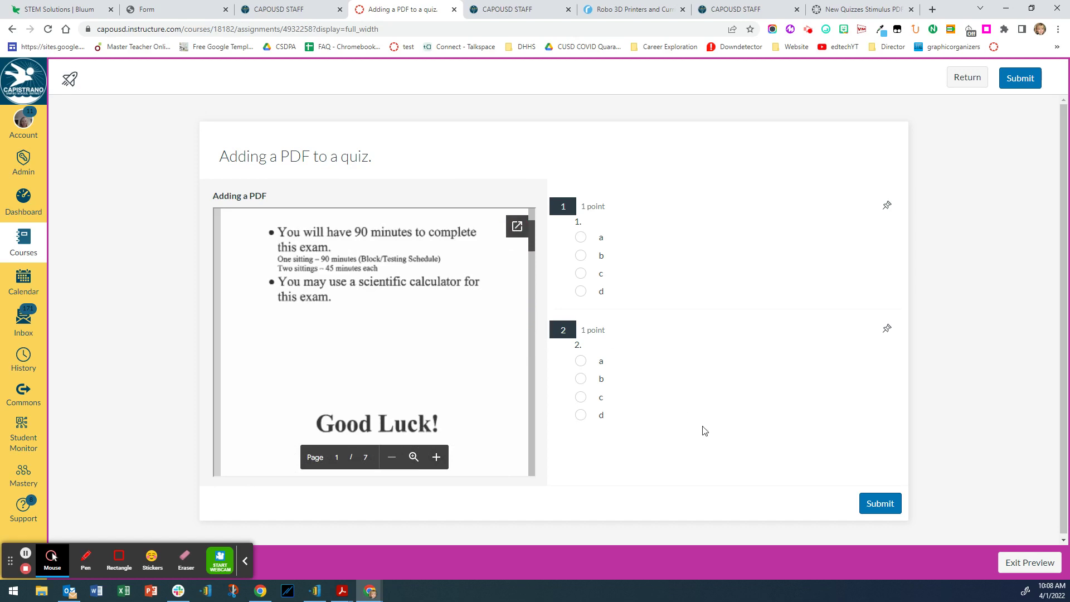